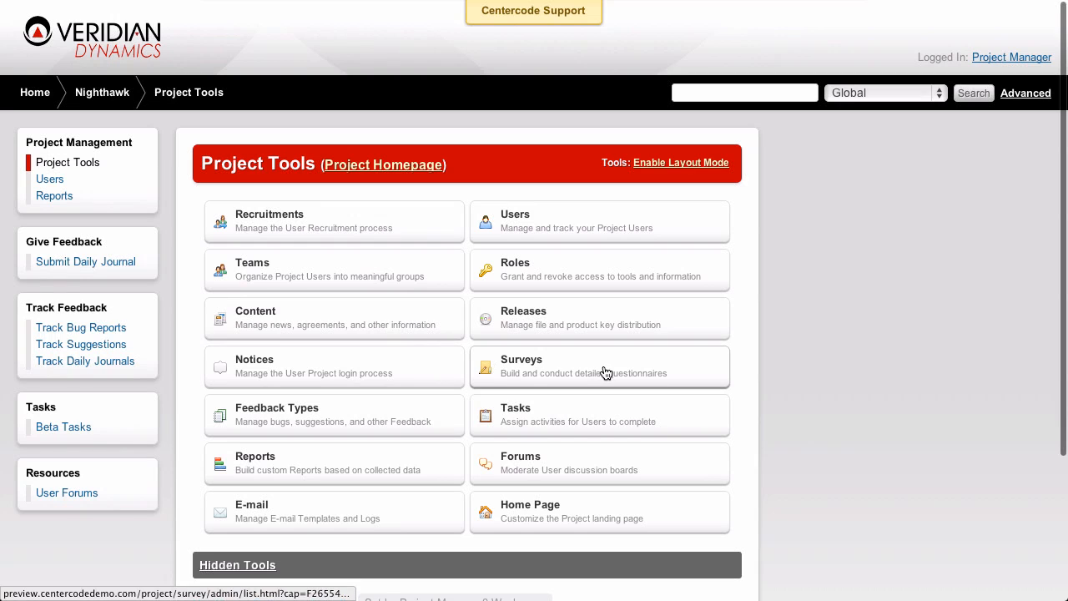
Open the form of the Final Survey in survey management and start creating a new form element
left_click(606, 373)
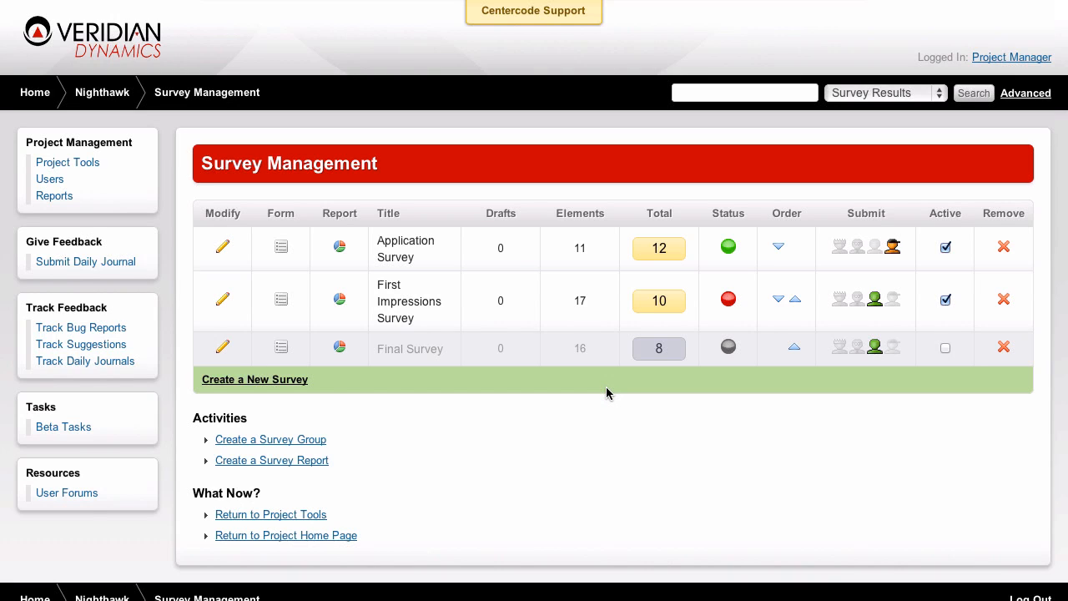
left_click(282, 347)
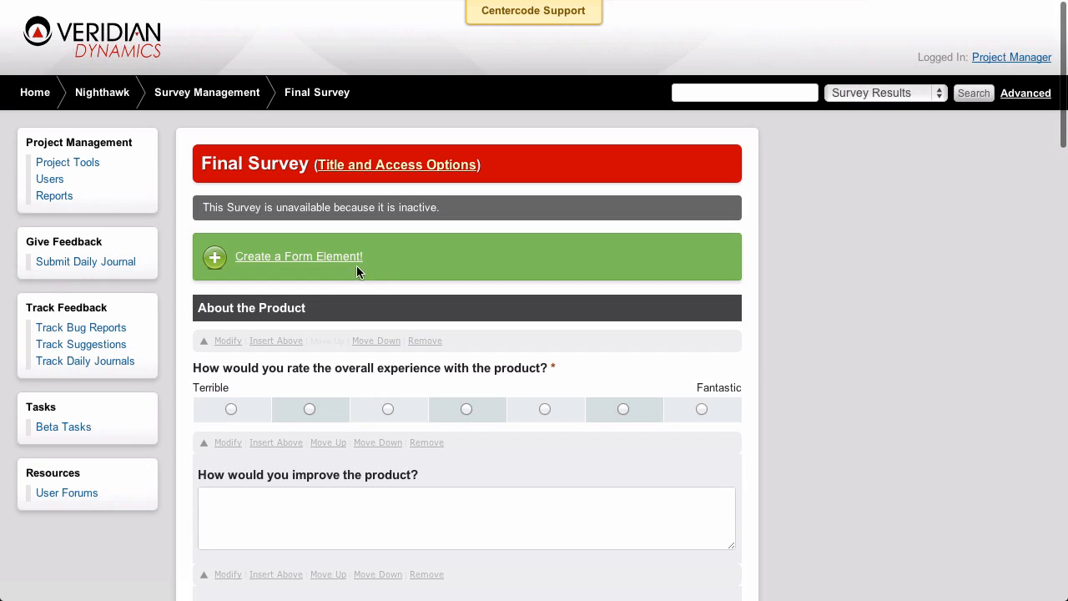
left_click(334, 258)
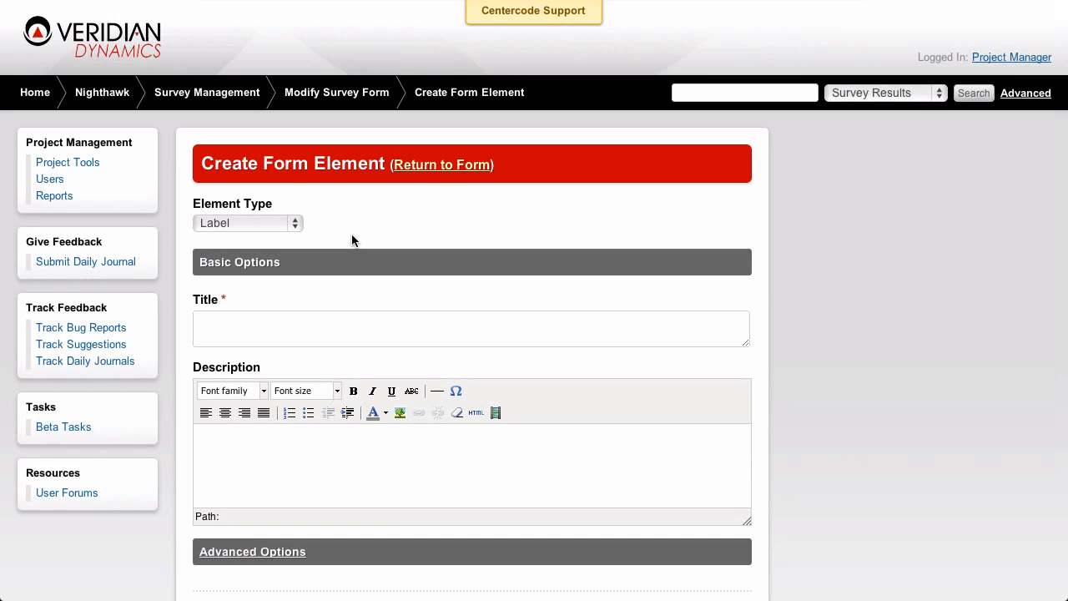
Set the element type to Single Choice and title it "Single Choice Question"
left_click(297, 225)
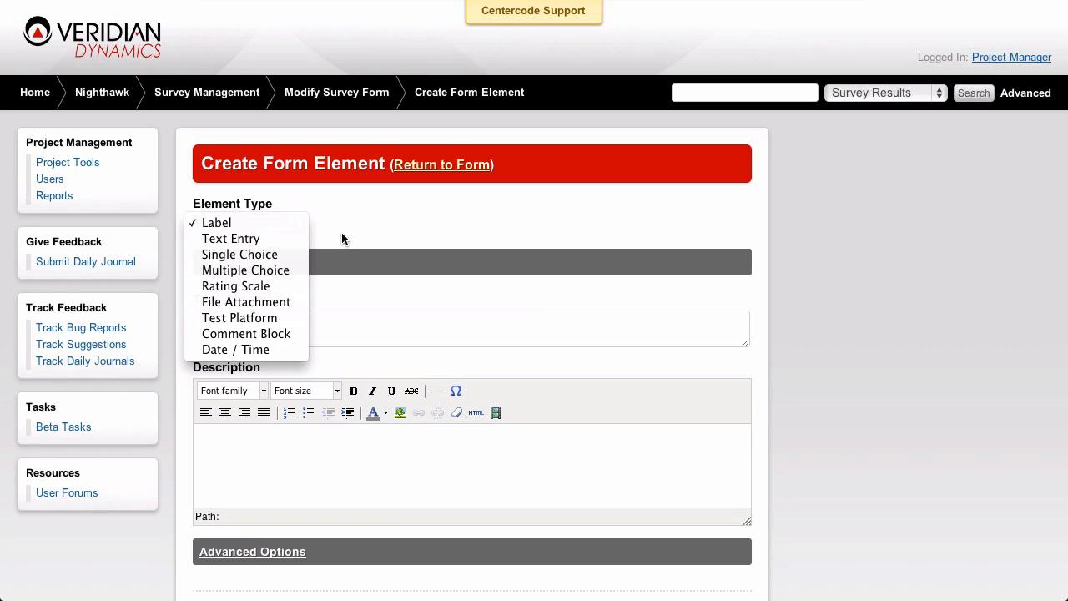
left_click(259, 254)
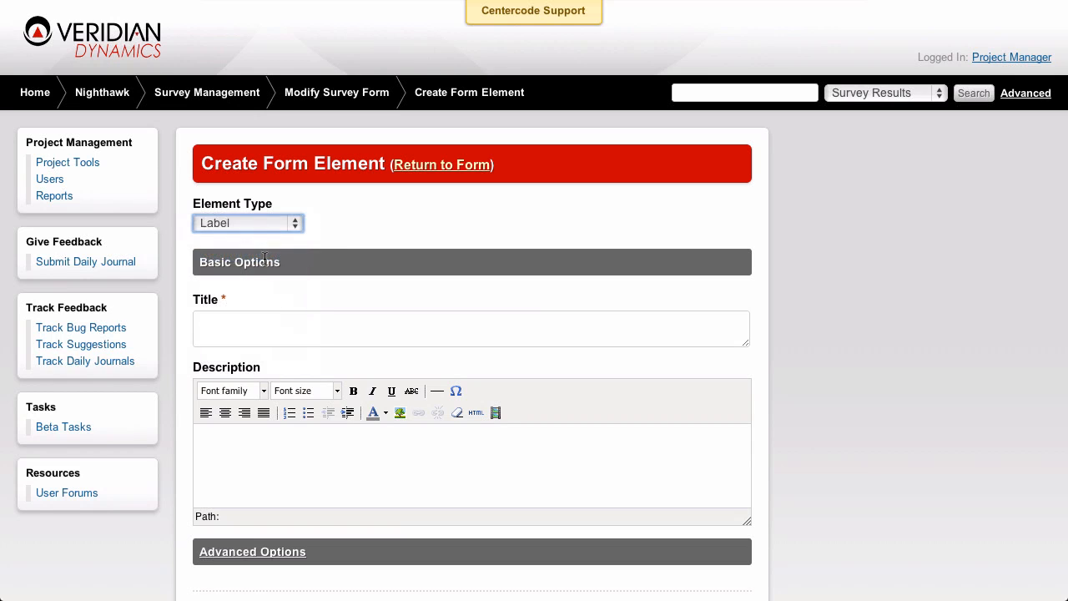
left_click(289, 327)
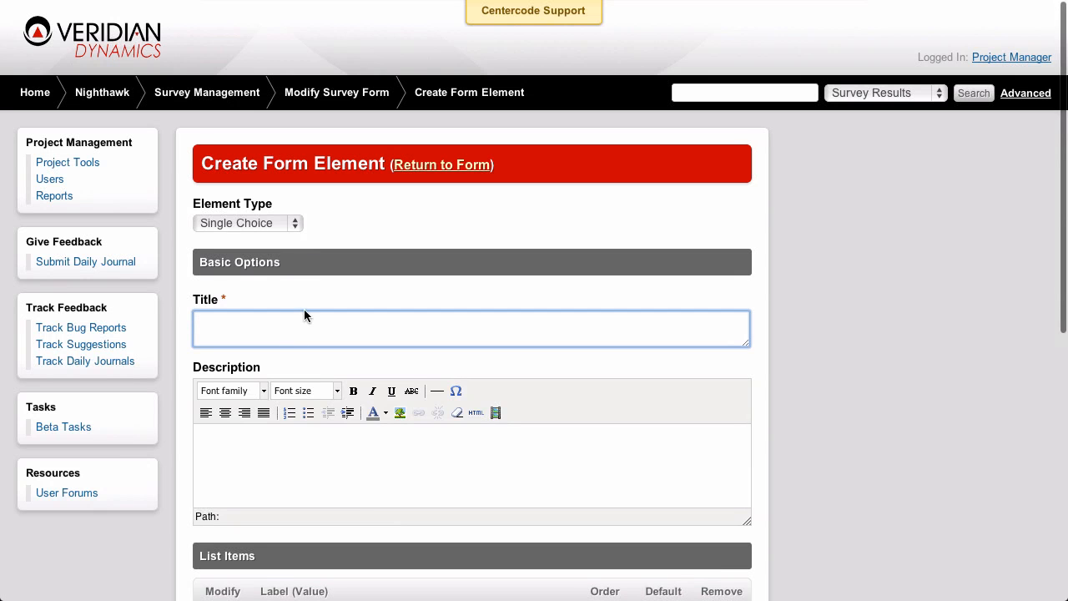
type("Single Choi")
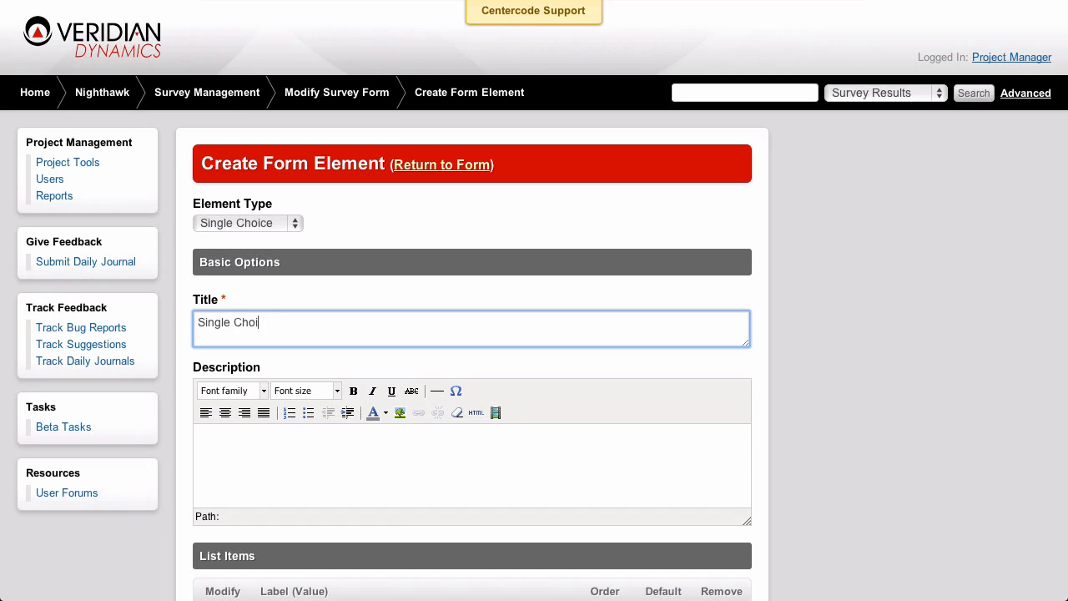
type("ce Question")
left_click(374, 285)
Enter Item 1, Item 2, Item 3 and Item 4 on separate lines as the question's additional list items
scroll(377, 285, "down", 2)
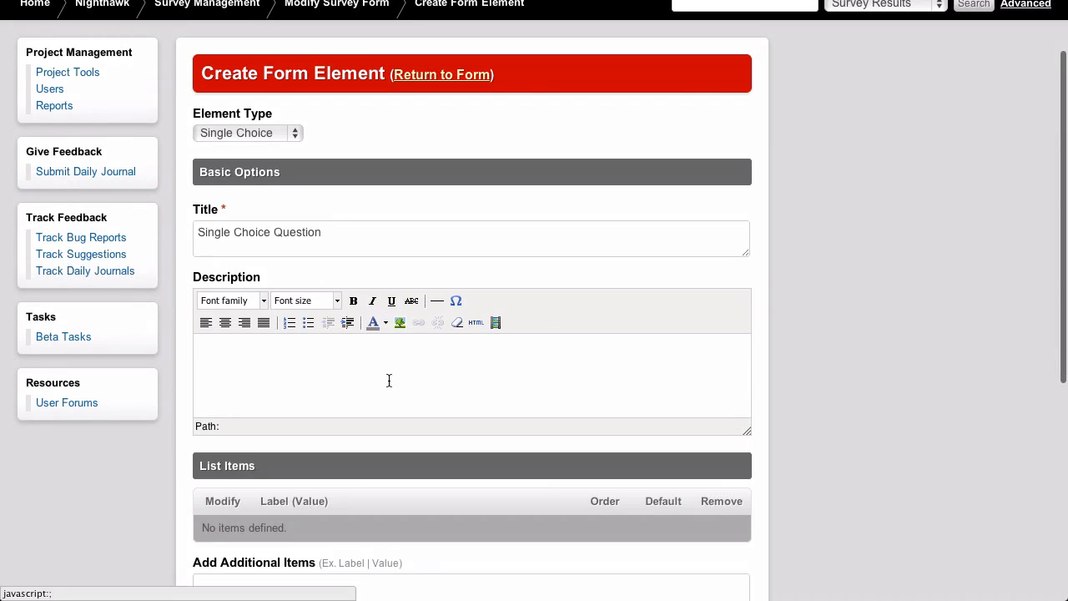
scroll(394, 380, "down", 1)
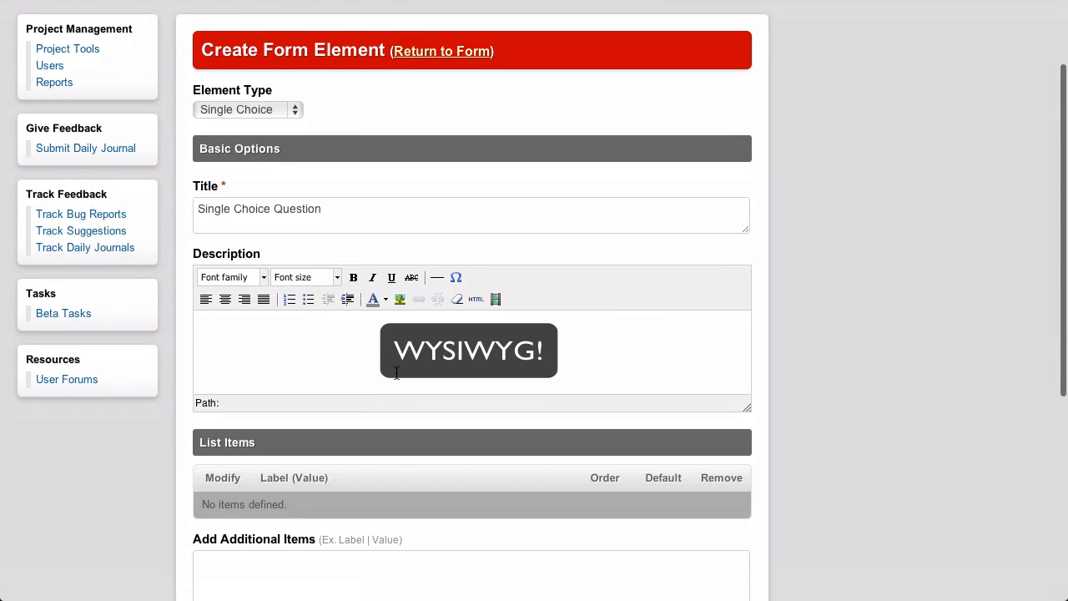
scroll(396, 372, "down", 2)
scroll(395, 373, "down", 2)
left_click(398, 383)
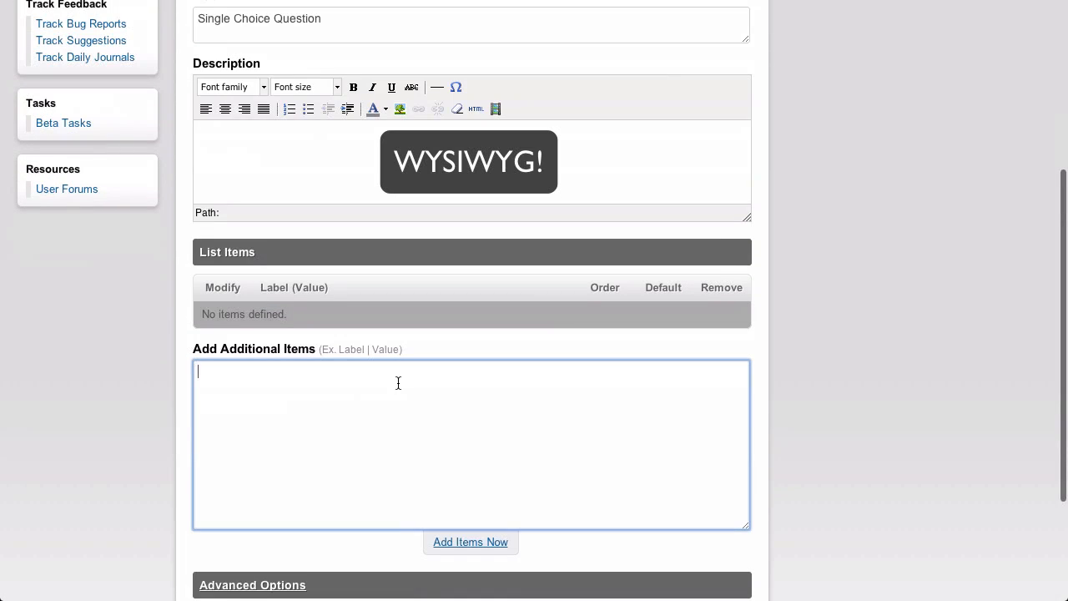
type("Ite")
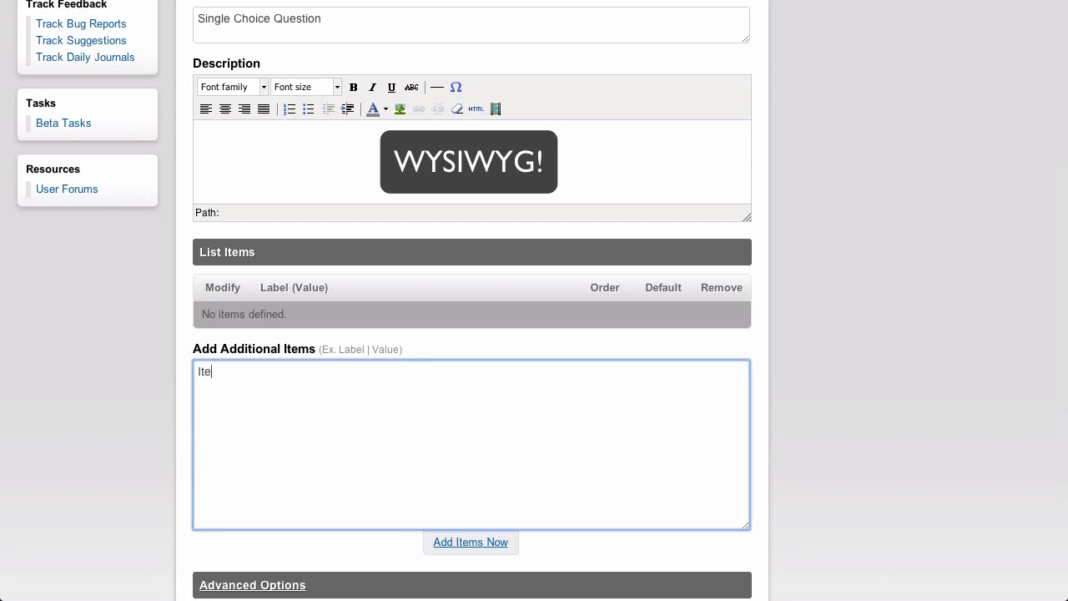
type("m")
type(" 1 ")
type("Item 2 ")
type("Item 3")
key("Return")
type("Item 4")
left_click_drag(415, 351, 422, 339)
left_click(793, 380)
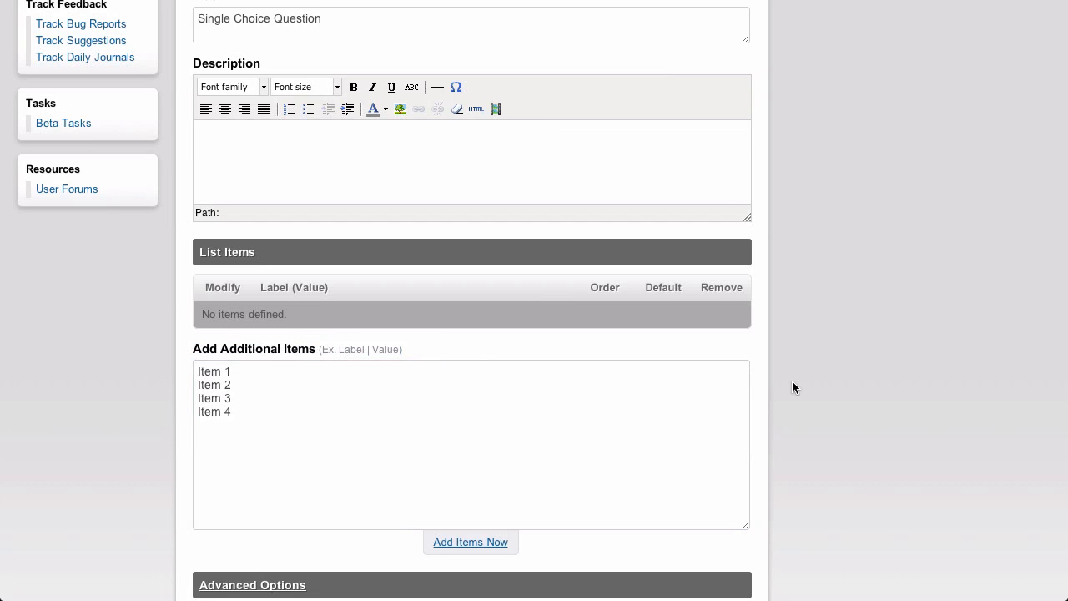
Expand the single choice question's advanced options and examine the available Display As choices
scroll(792, 382, "down", 4)
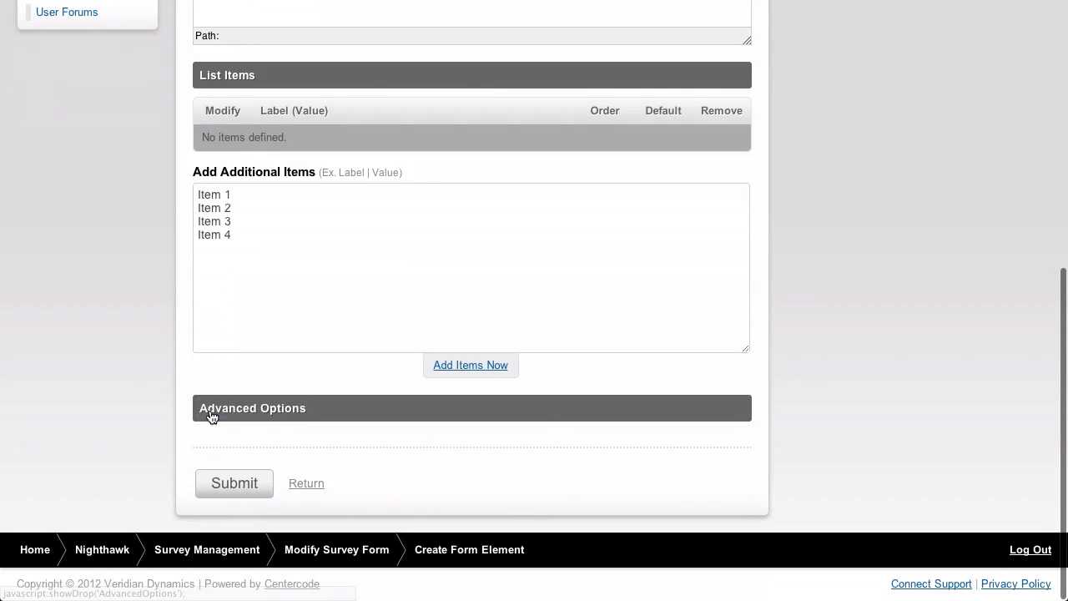
left_click(210, 409)
scroll(179, 415, "down", 4)
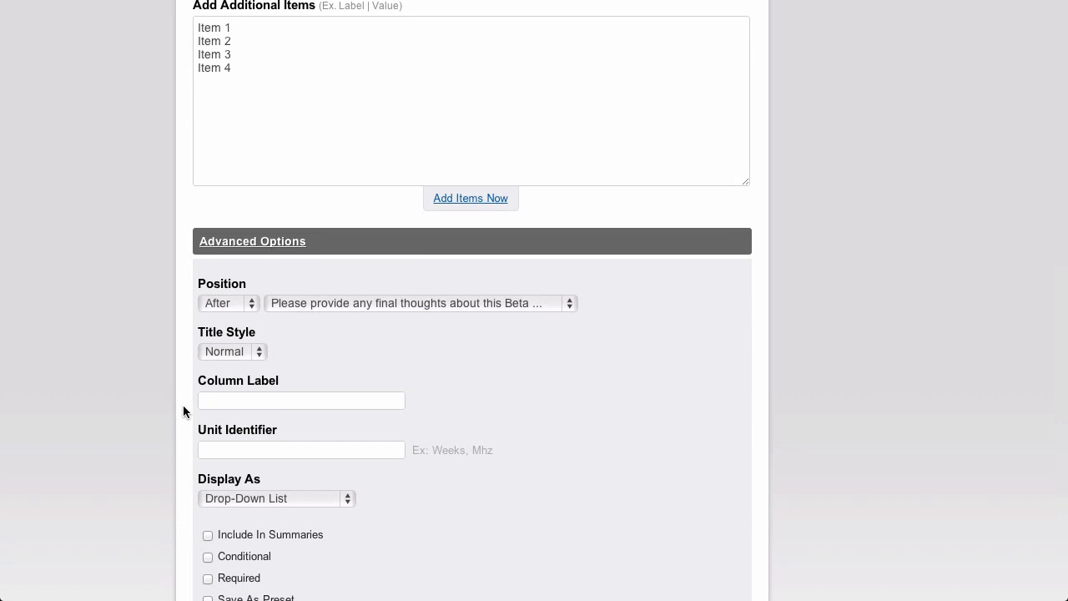
scroll(183, 405, "down", 1)
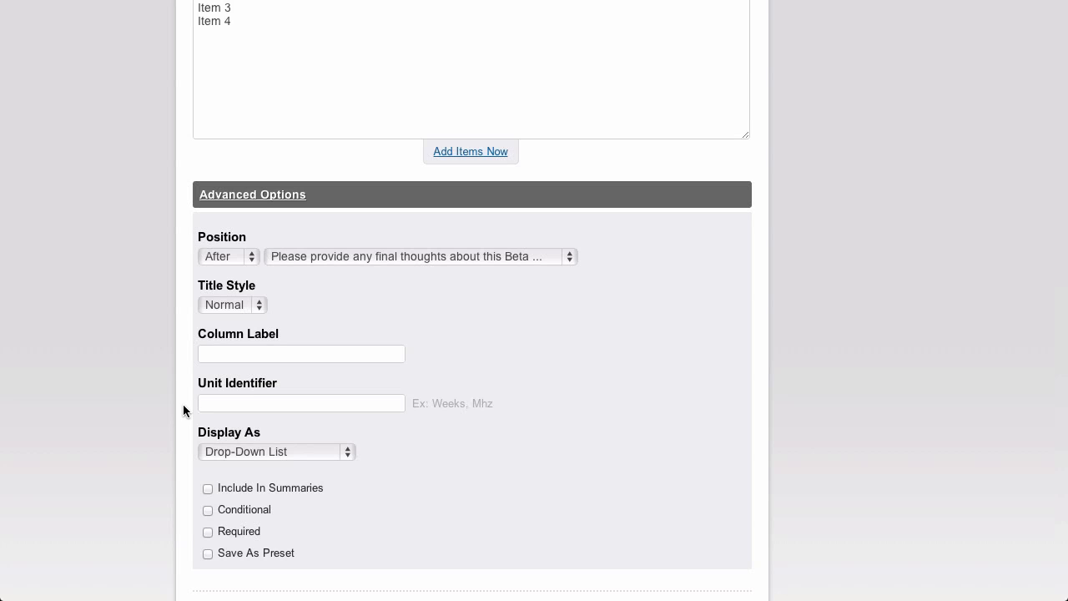
left_click(356, 451)
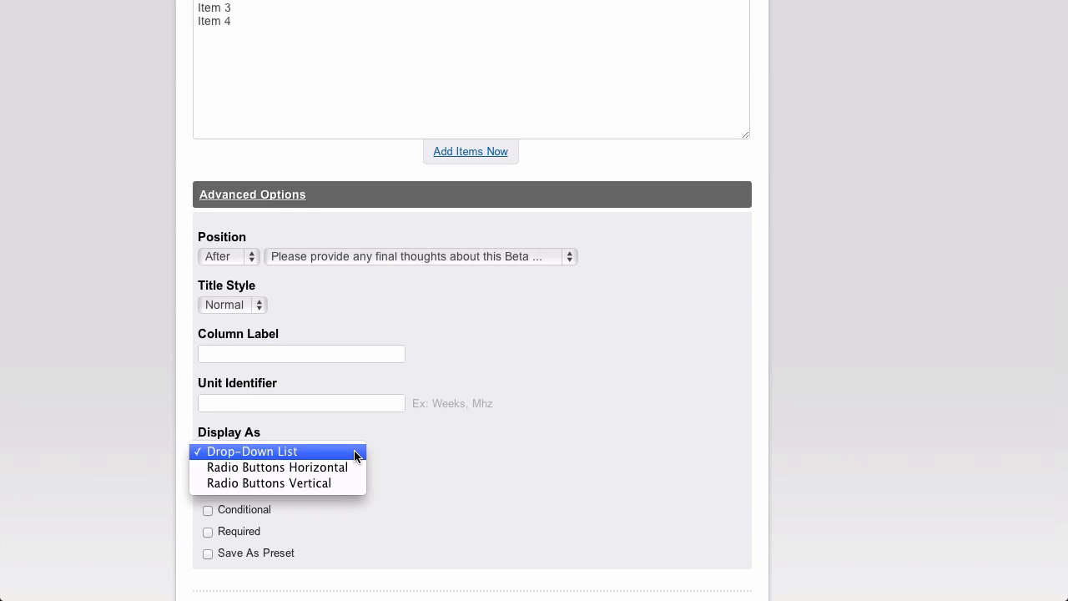
left_click(380, 448)
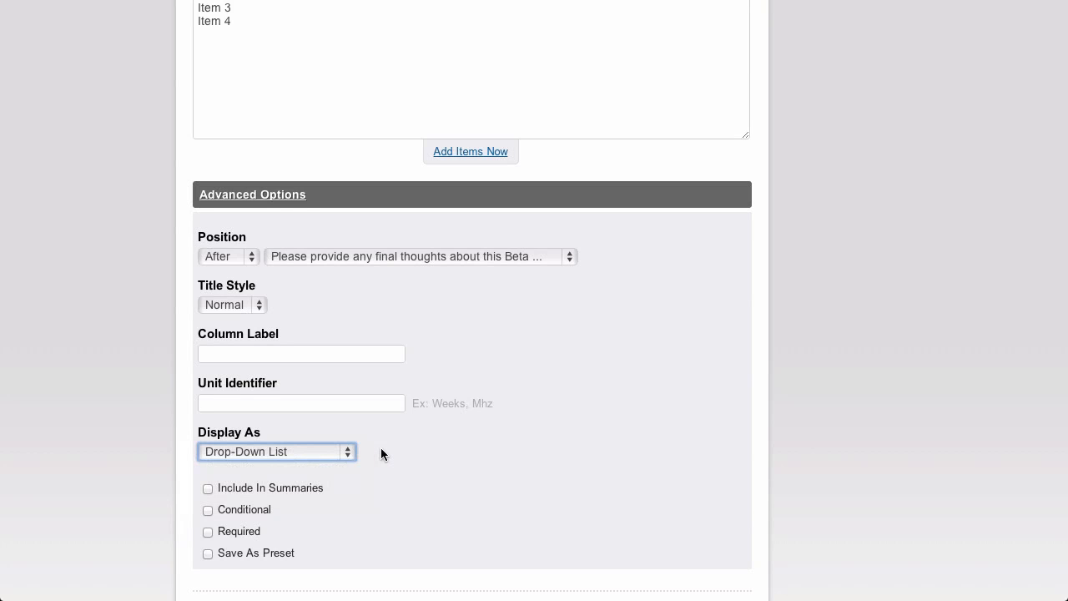
left_click(380, 448)
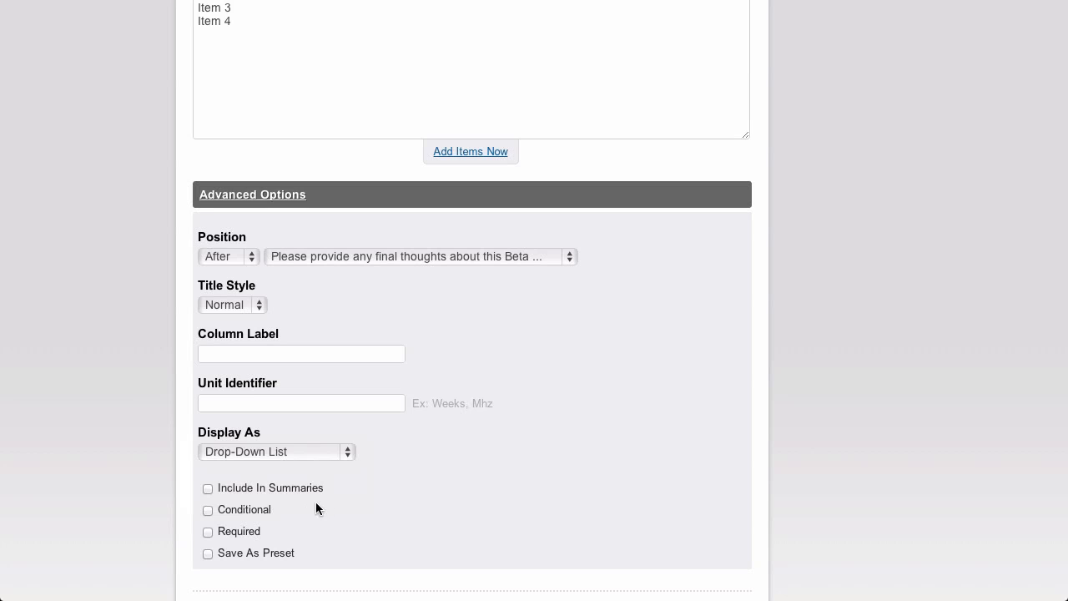
left_click(208, 510)
scroll(377, 474, "down", 3)
left_click(498, 453)
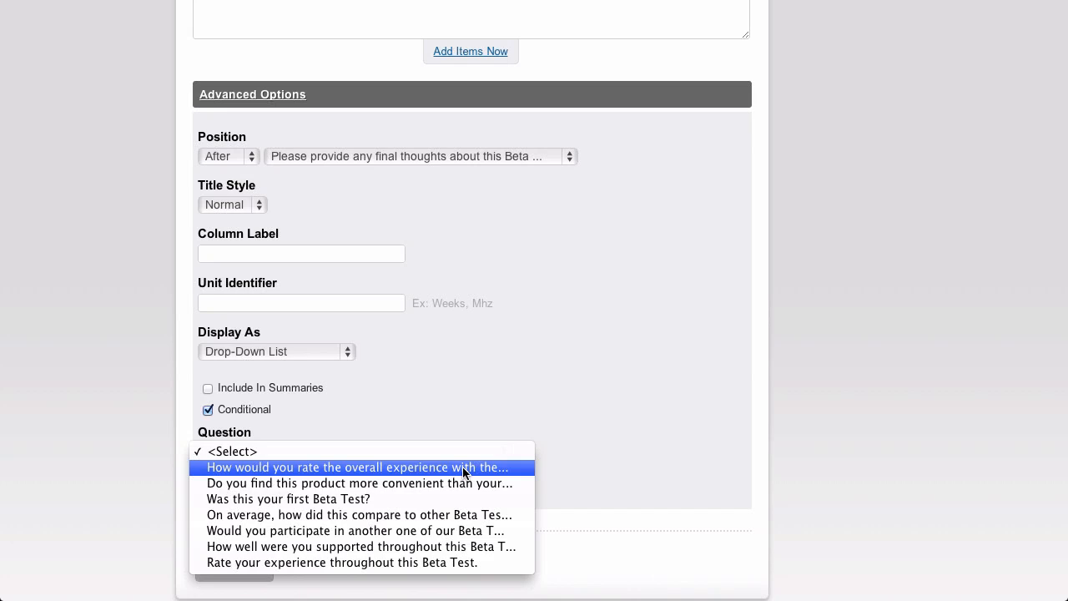
left_click(454, 427)
left_click(207, 410)
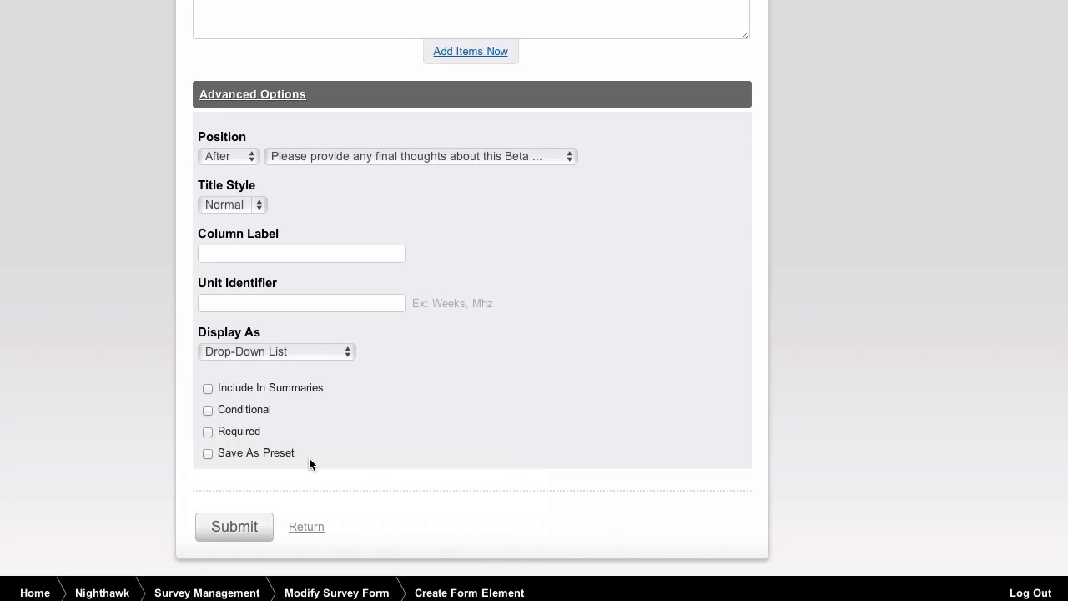
Submit the single choice element to add it to the survey form
left_click(230, 527)
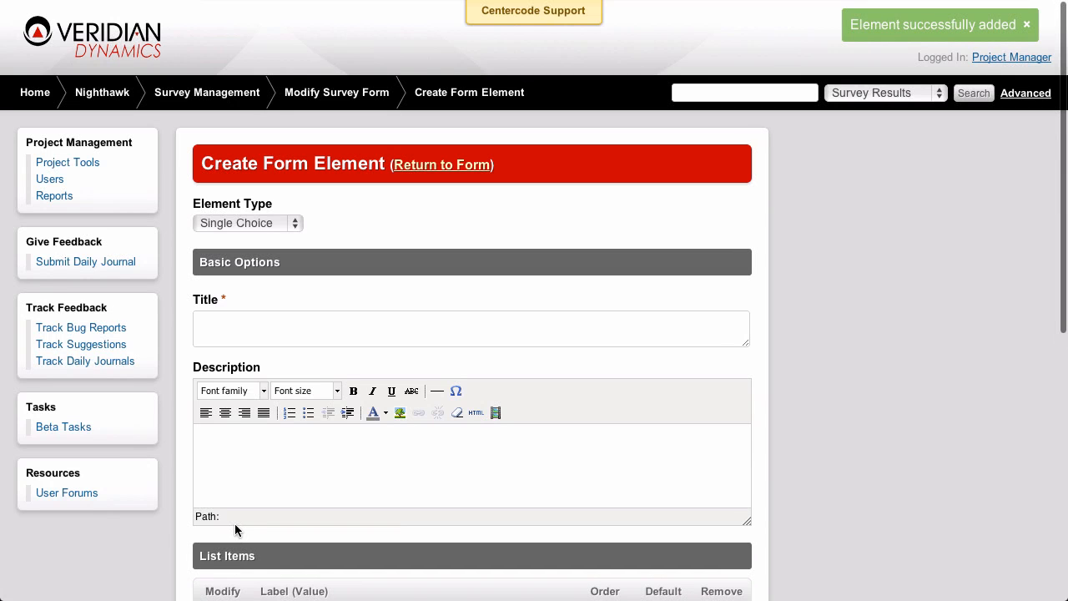
Set the next element's type to Multiple Choice and title it "Multiple Choice"
left_click(298, 226)
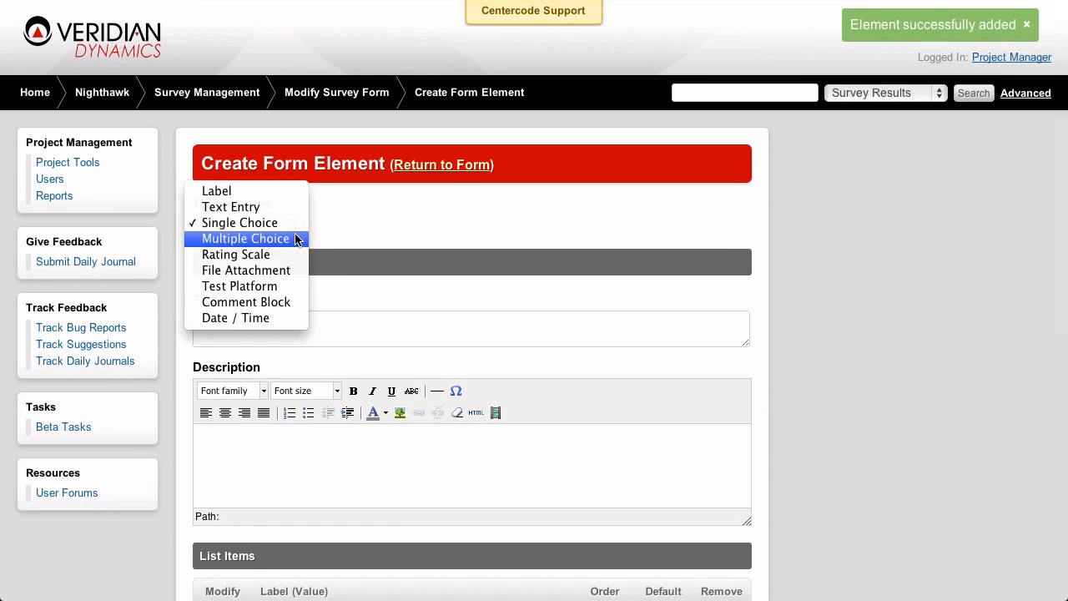
left_click(295, 240)
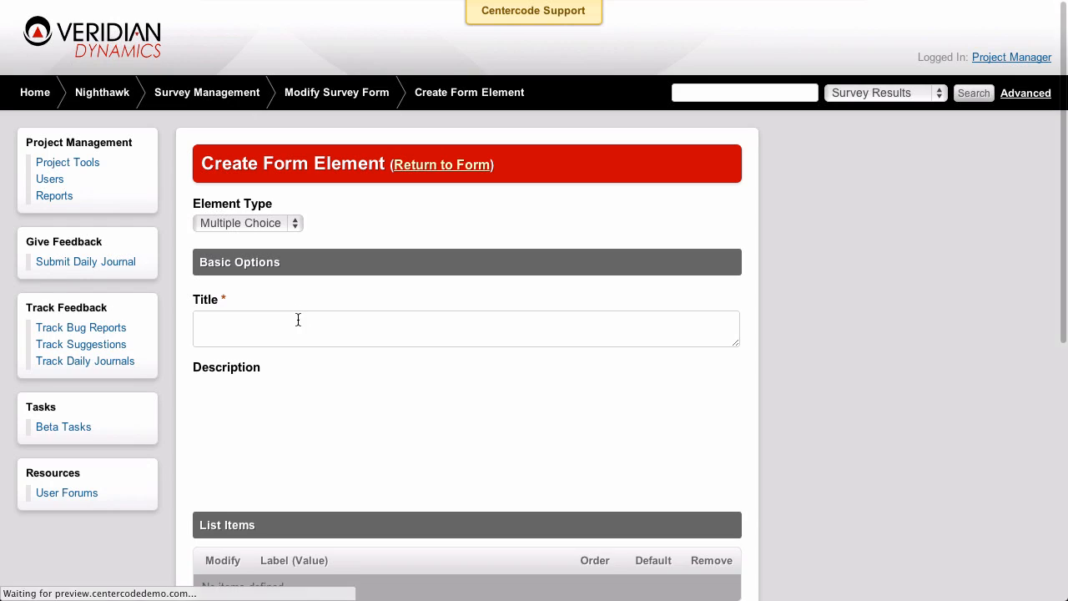
left_click(297, 318)
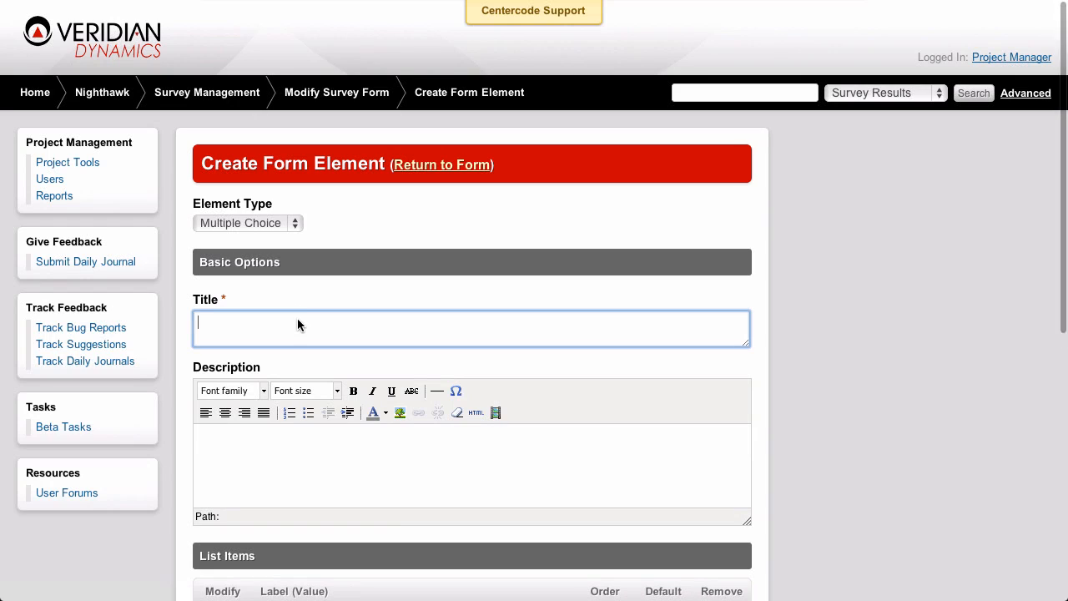
type("Multipl")
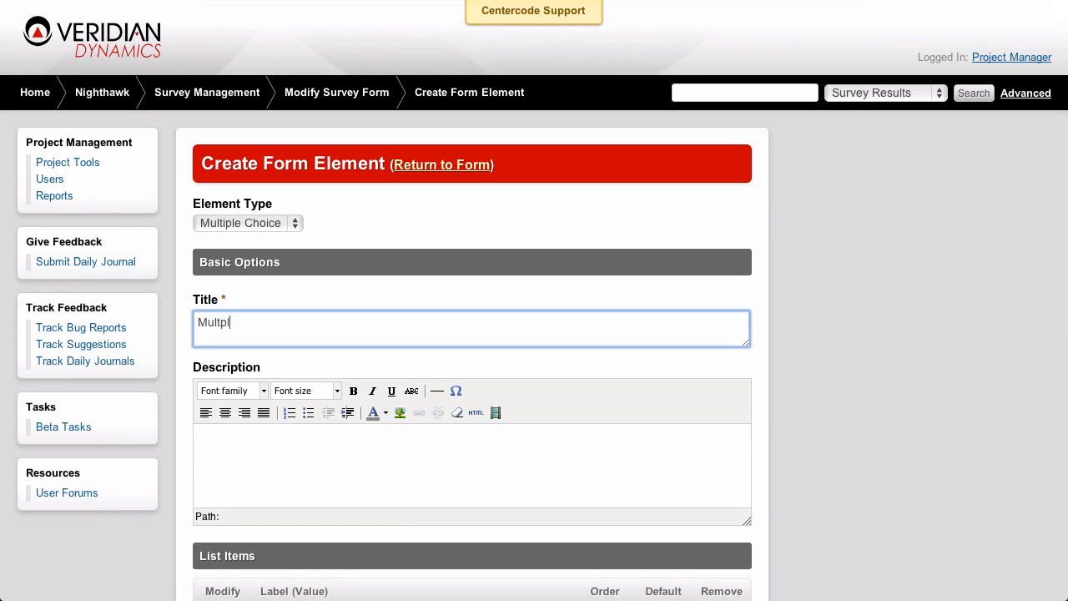
key("BackSpace")
key("BackSpace")
type("iple Choice")
left_click(337, 287)
Enter Item A, Item B, Item C and Item D on separate lines as the multiple choice element's additional items
scroll(338, 288, "down", 5)
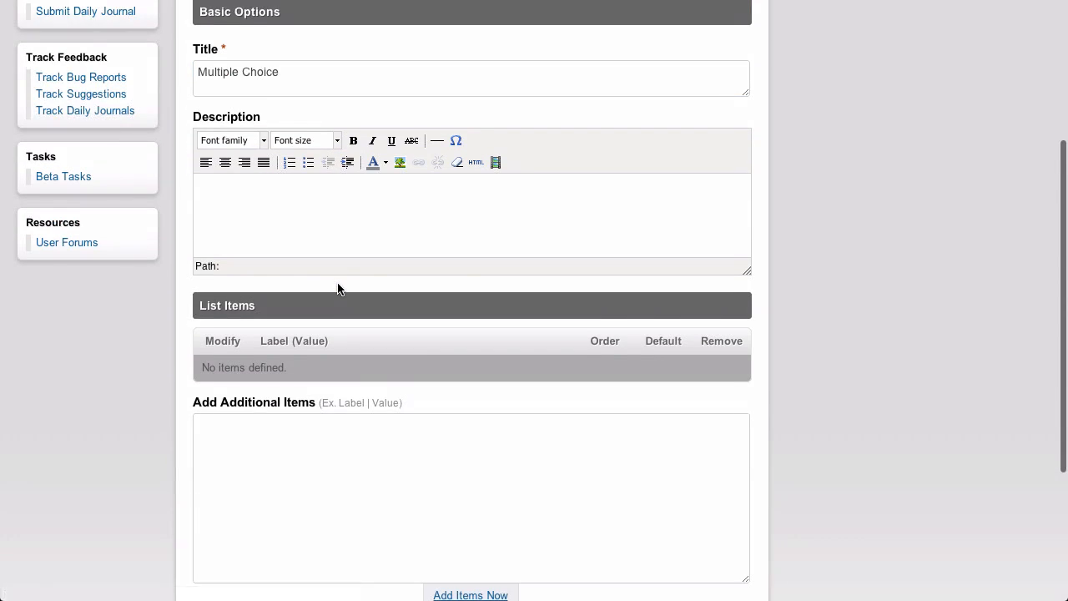
scroll(338, 288, "down", 2)
left_click(340, 326)
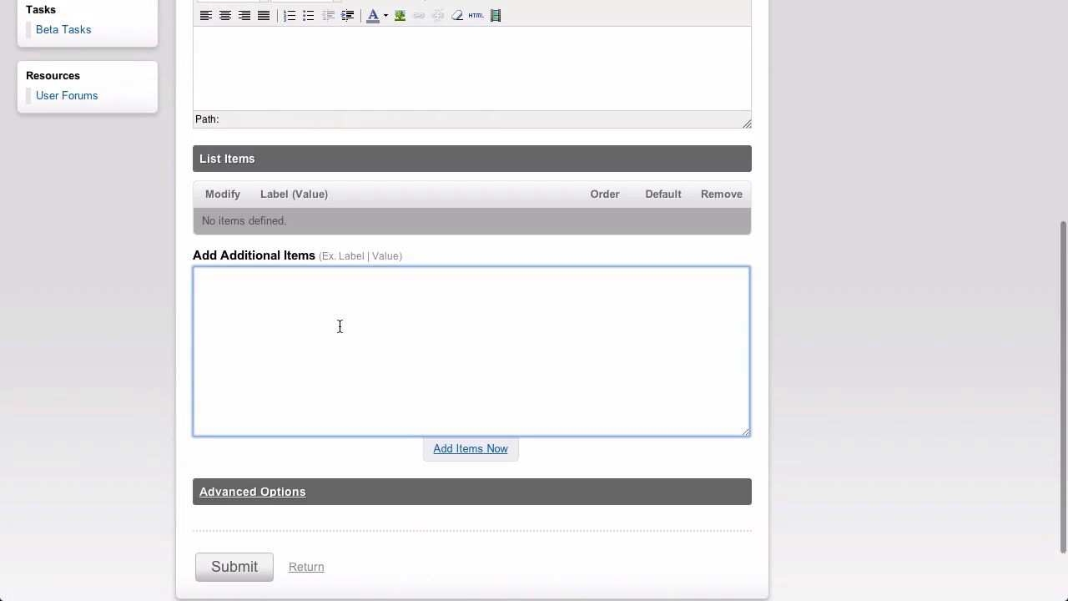
type("Item")
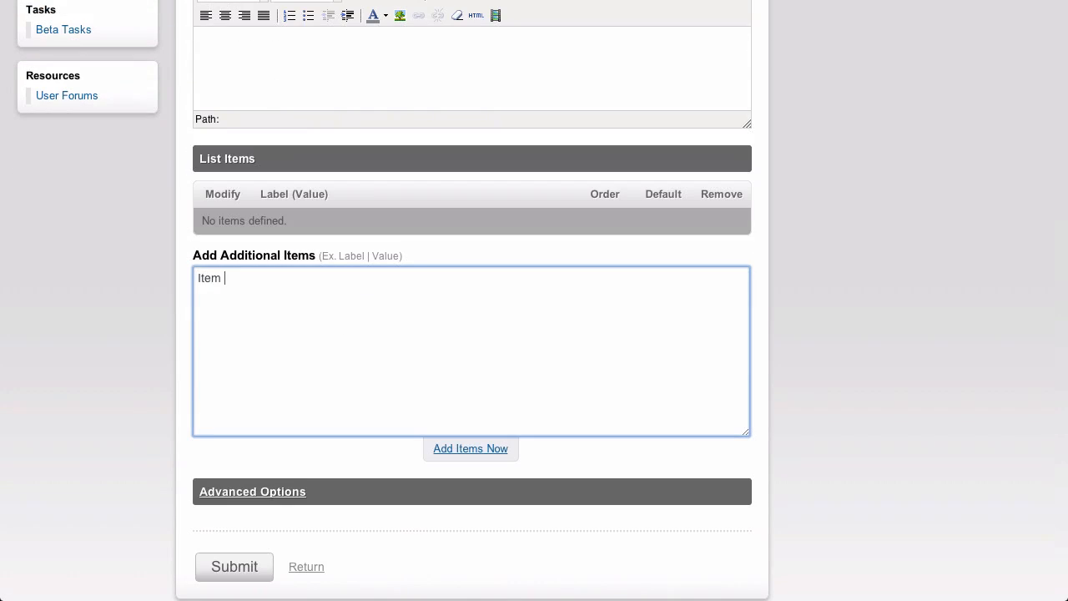
type(" A")
key("Return")
type("Item B Item C")
key("Return")
type("Item D")
left_click(565, 474)
Review the multiple choice element's advanced options and submit the element to the survey form
scroll(568, 479, "down", 2)
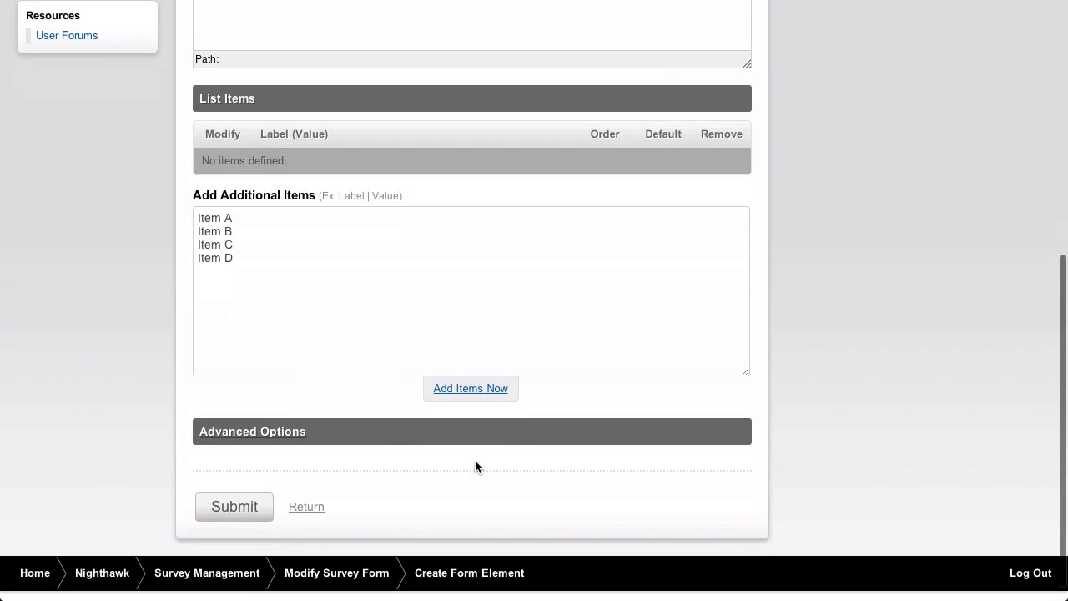
left_click(287, 433)
scroll(407, 450, "down", 3)
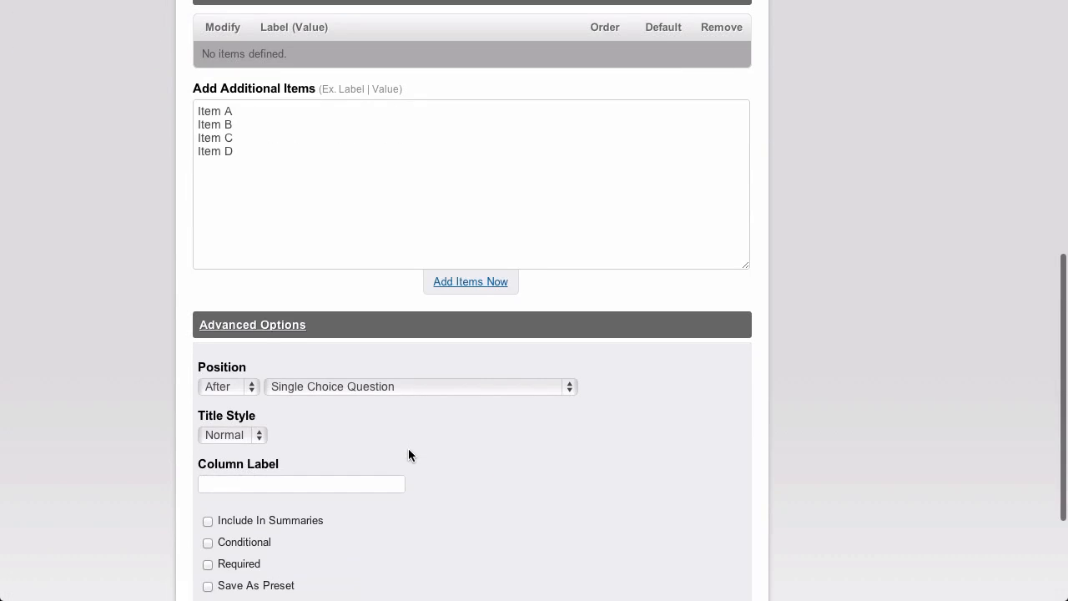
scroll(408, 451, "down", 1)
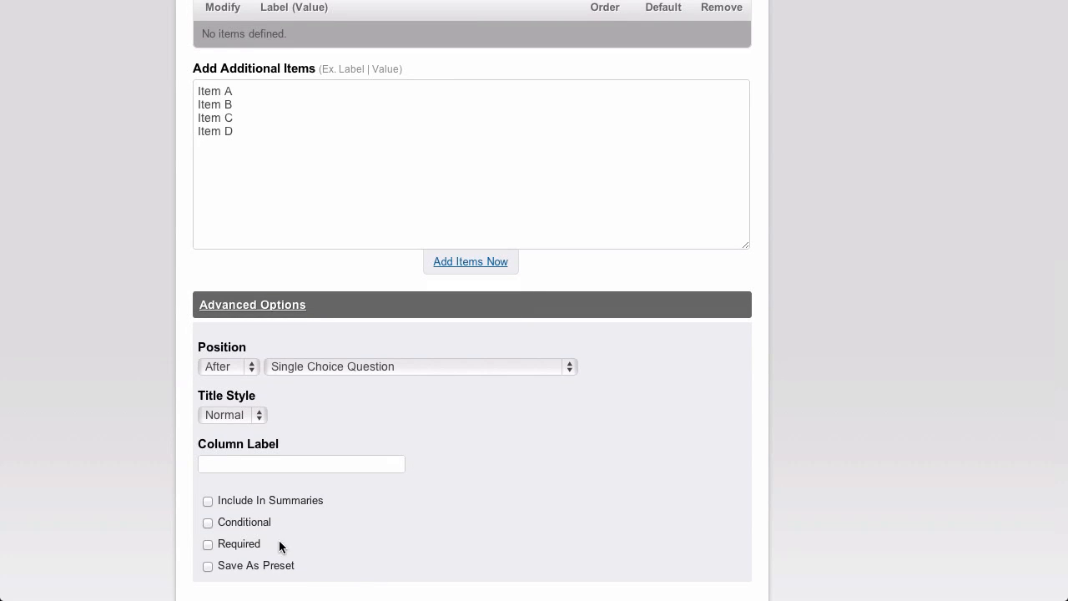
scroll(384, 526, "down", 3)
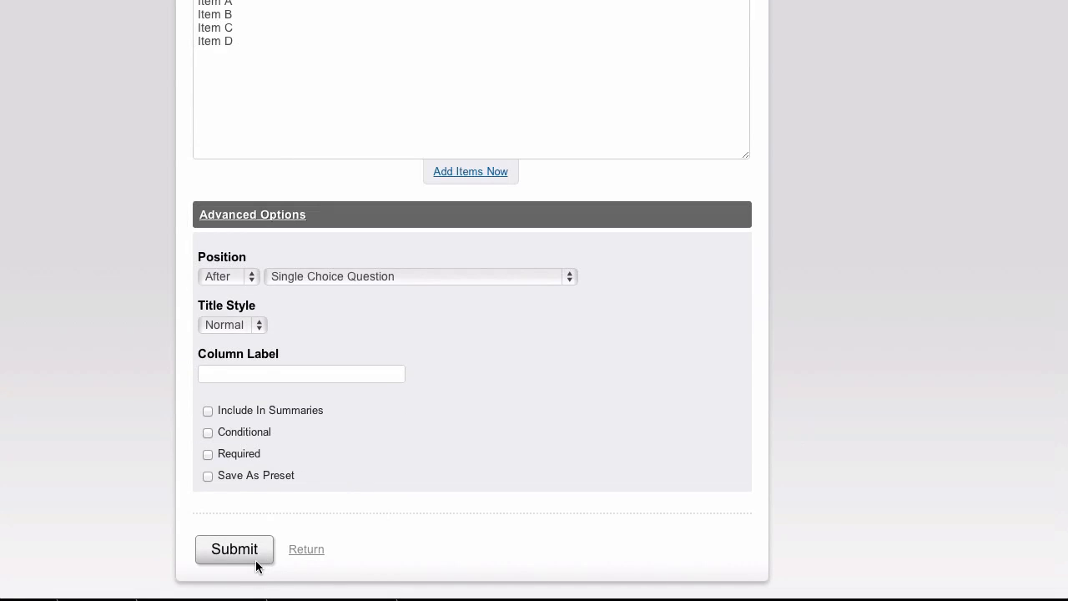
left_click(248, 549)
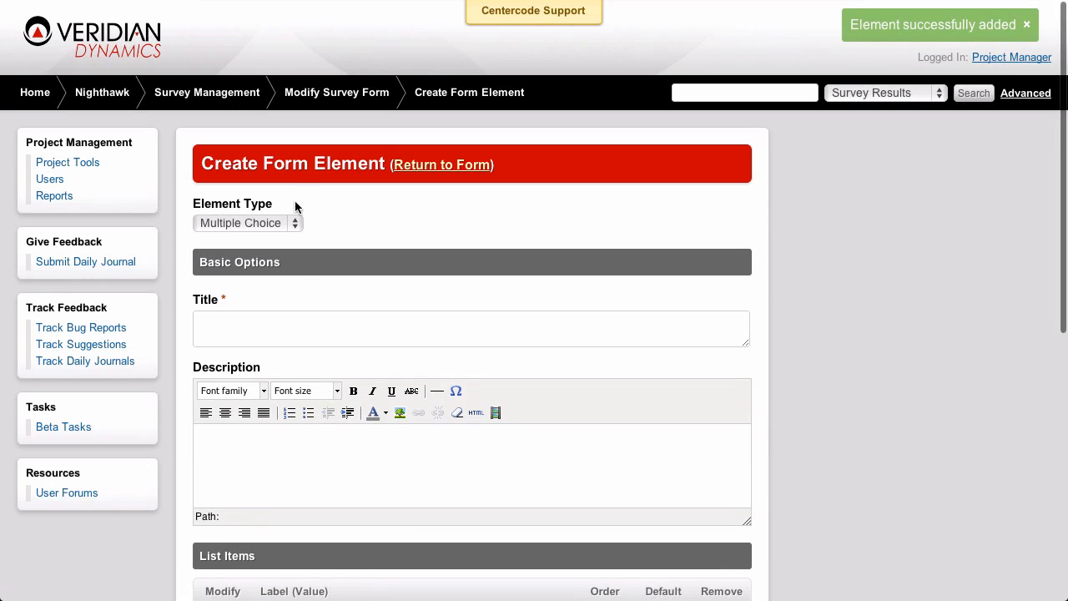
Set the next element's type to File Attachment and title it "Attach a file here!"
left_click(298, 222)
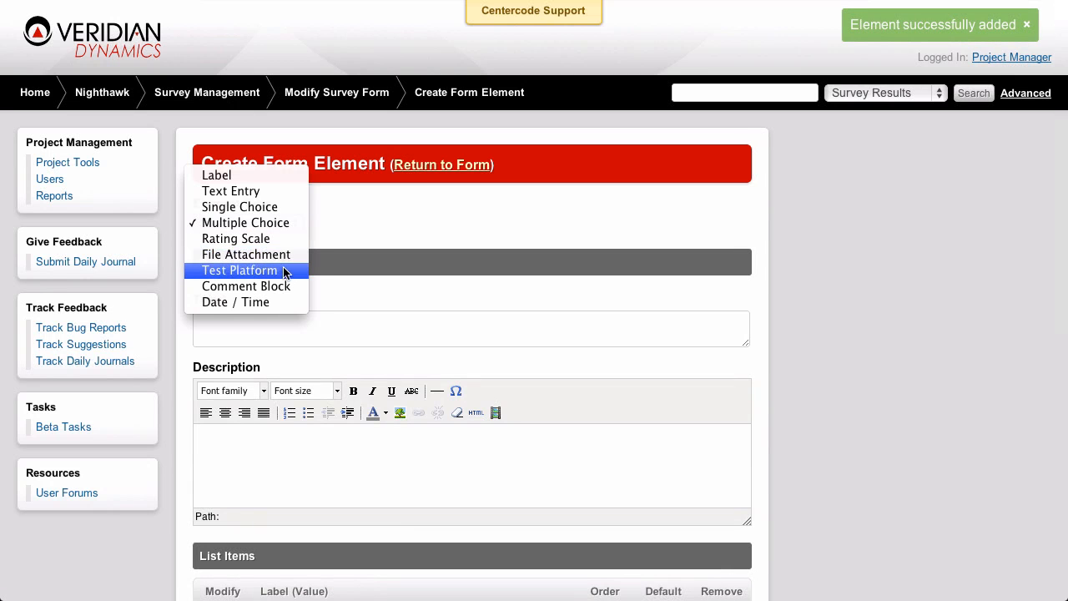
left_click(285, 259)
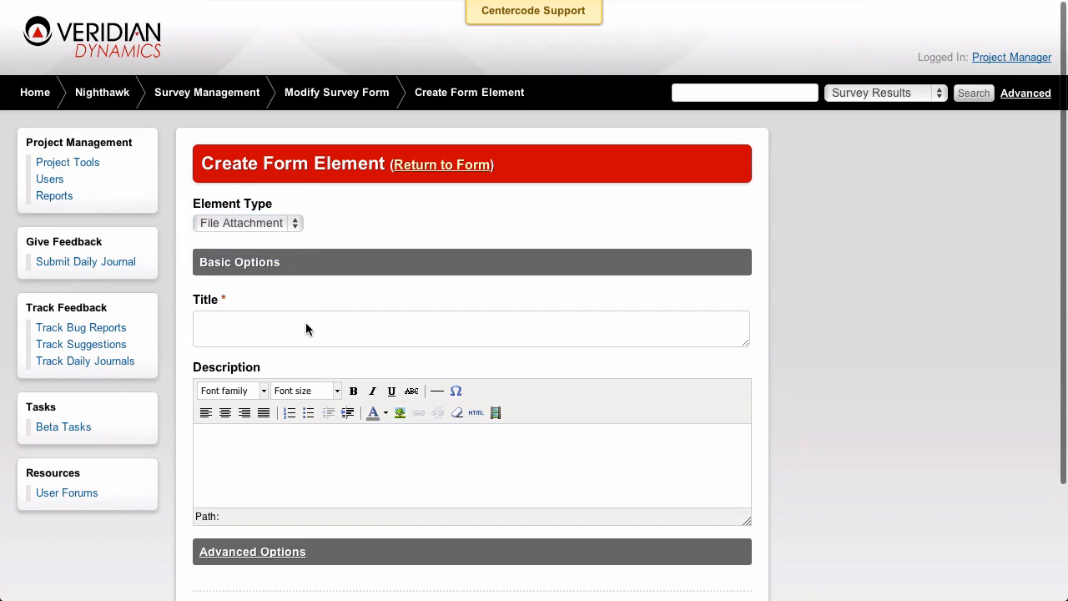
left_click(308, 326)
type("Attach ")
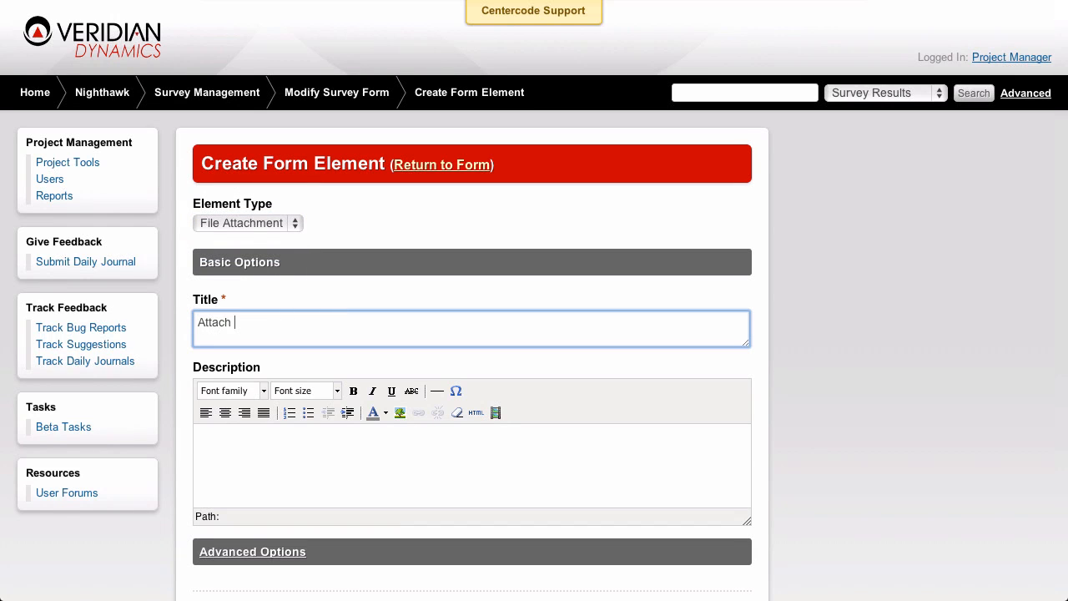
type("a file here!")
Enter "Screenshots Only!" as the file attachment element's description
scroll(392, 459, "down", 2)
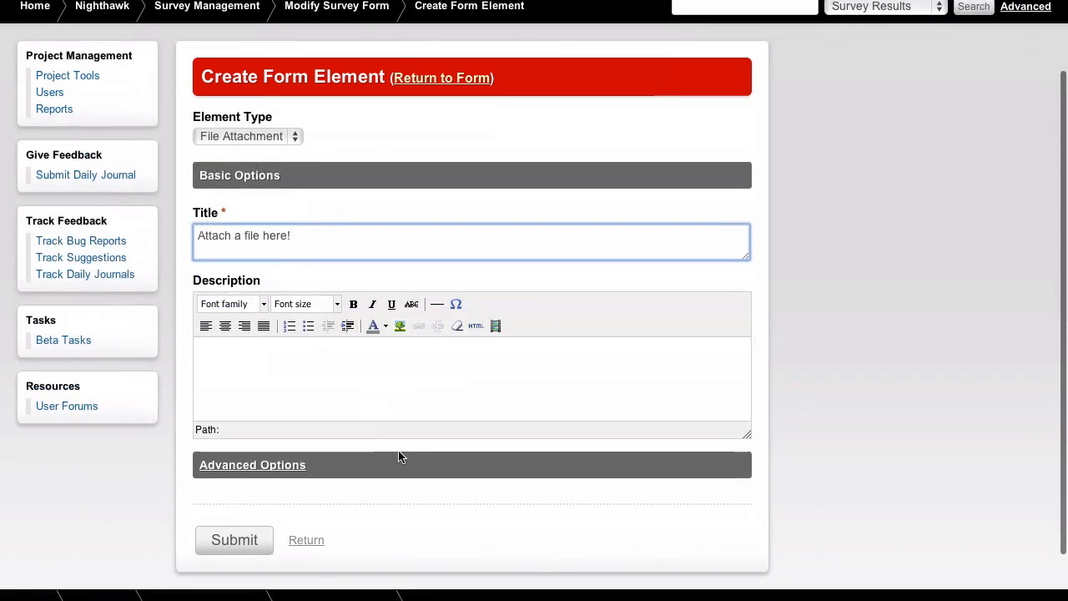
left_click(400, 376)
type("Screenshot")
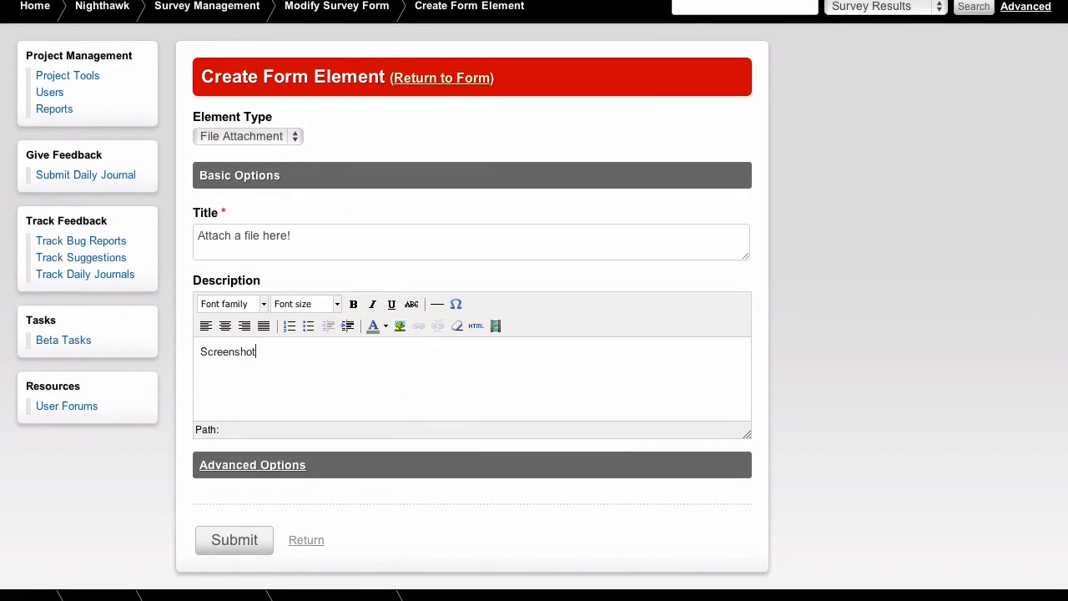
type("s Only!")
Review the file attachment element's advanced options and submit the element to the survey form
scroll(422, 467, "down", 1)
scroll(422, 467, "down", 1)
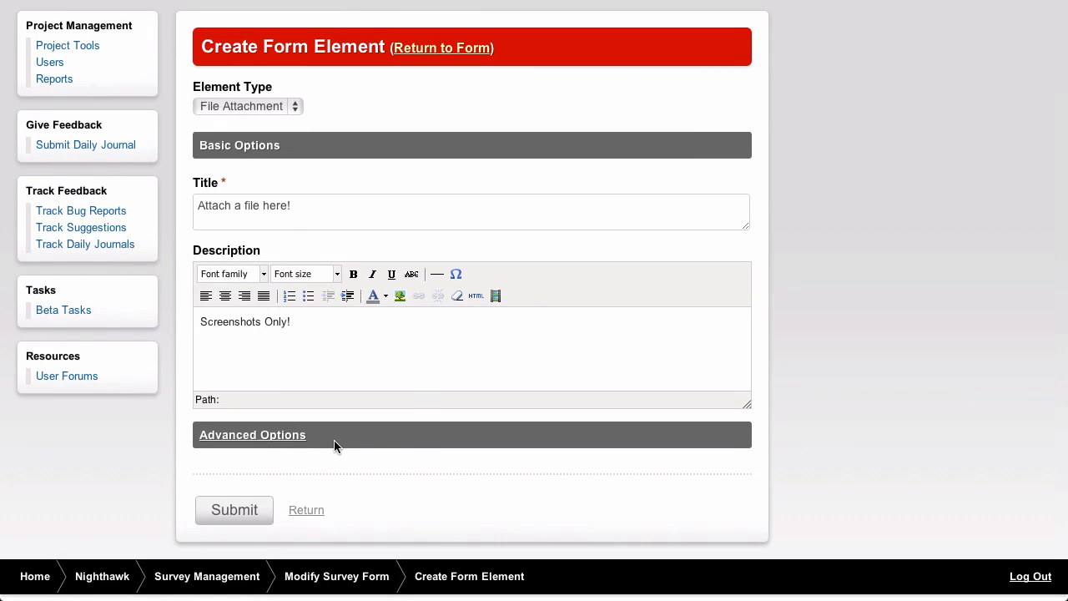
left_click(294, 443)
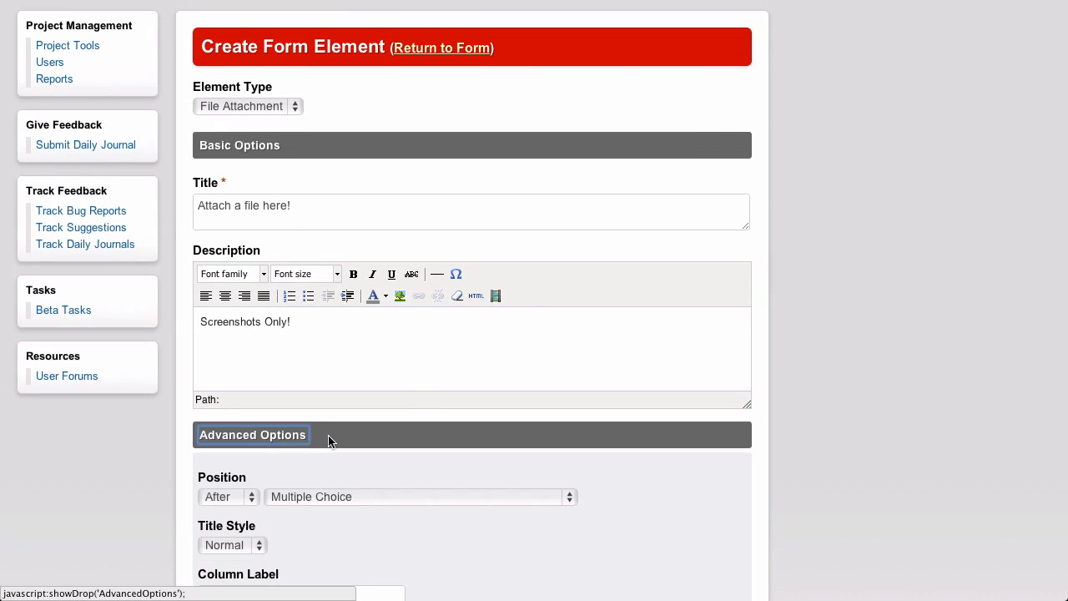
scroll(373, 434, "down", 5)
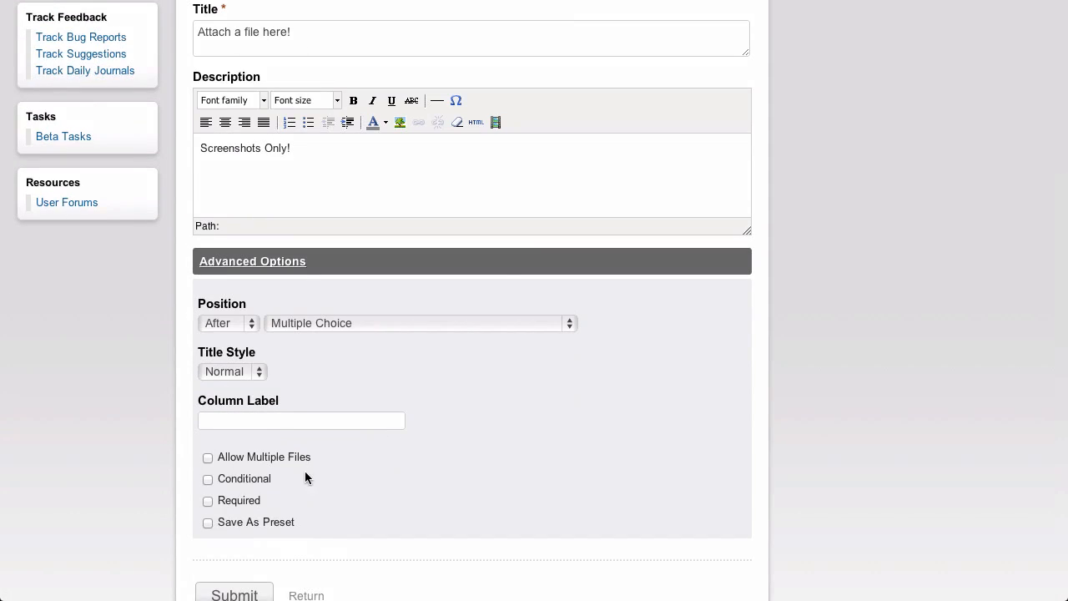
scroll(380, 499, "down", 2)
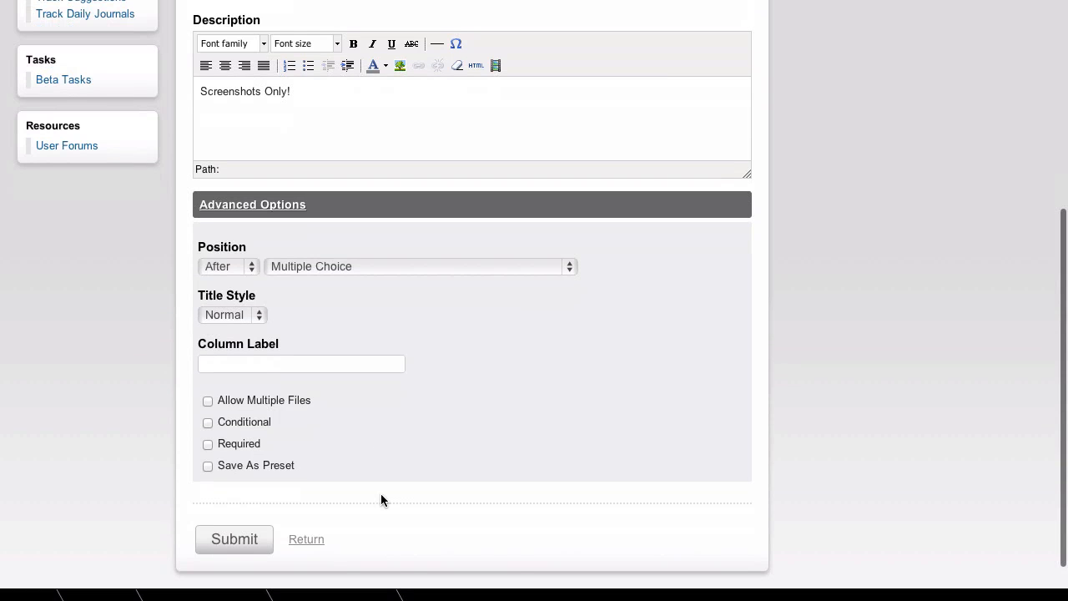
left_click(248, 539)
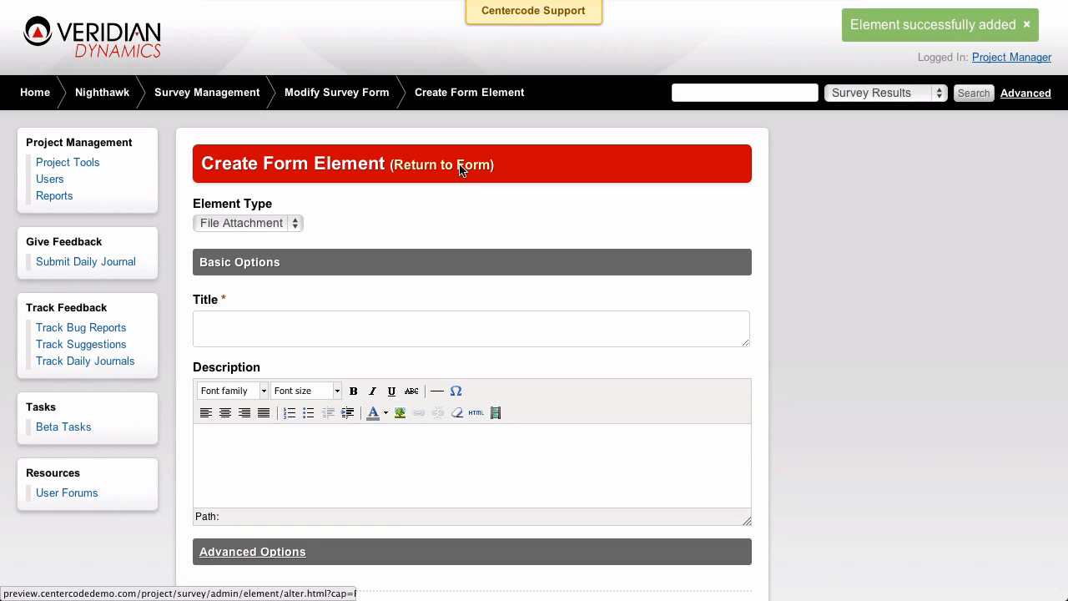
Return to the Final Survey form and preview the survey as the Testers Team
left_click(461, 167)
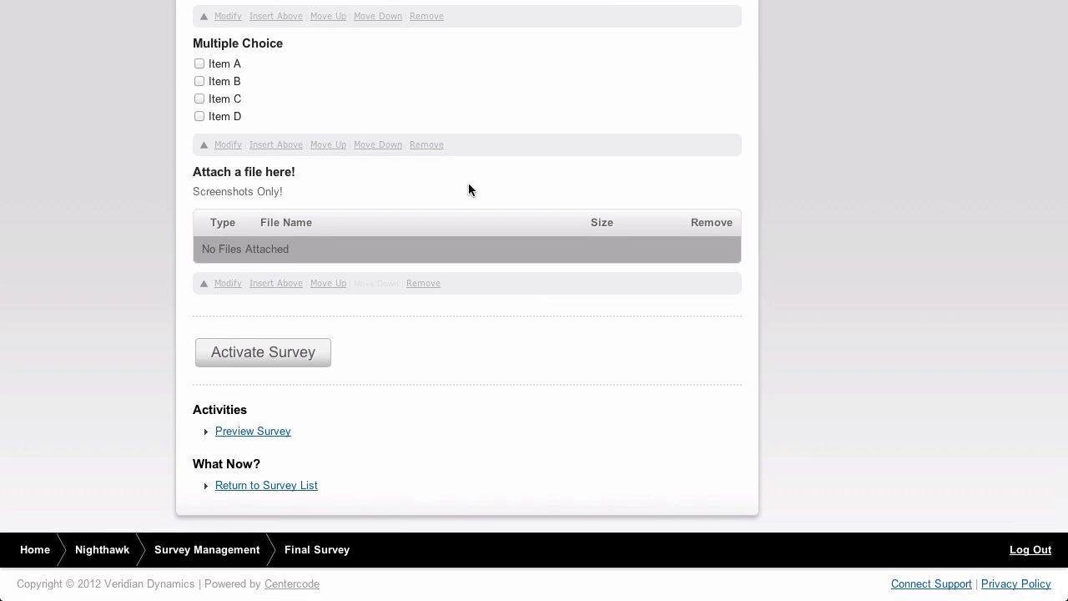
scroll(469, 185, "up", 3)
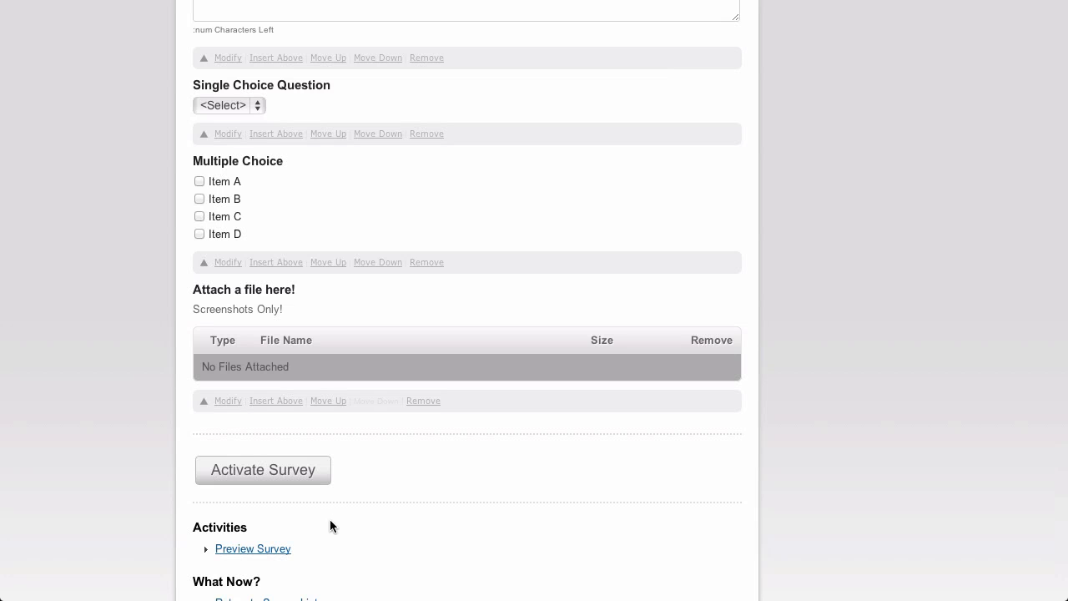
left_click(268, 550)
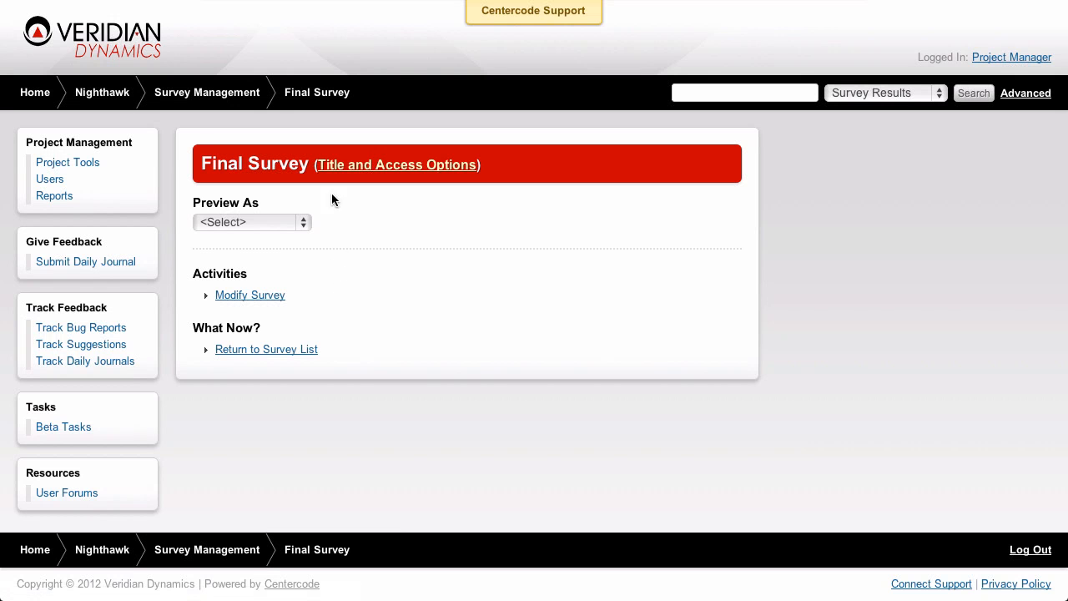
left_click(307, 222)
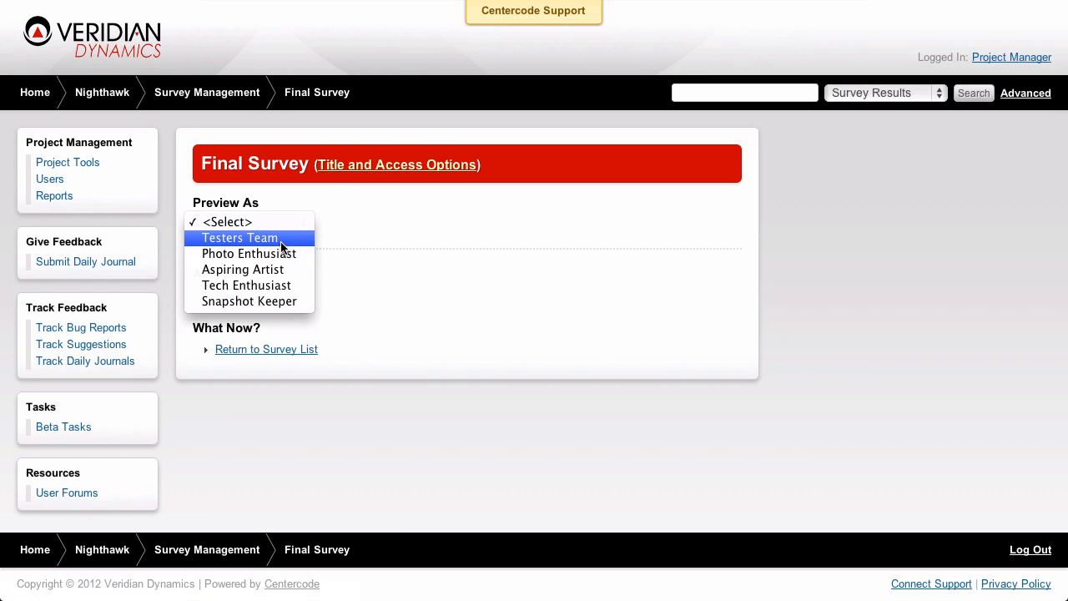
left_click(279, 240)
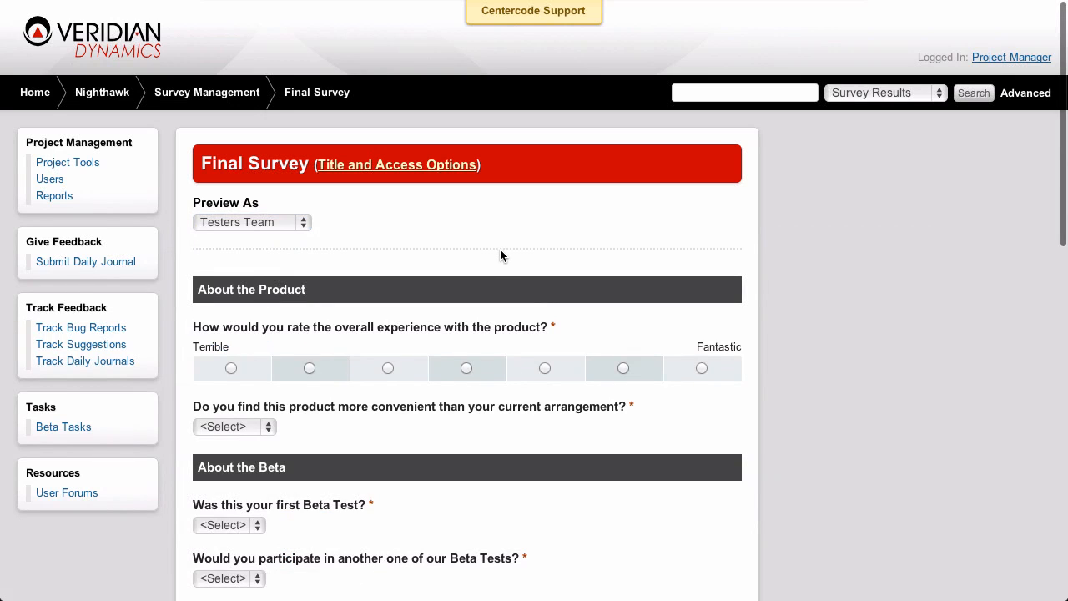
Try out the new choice elements in the survey preview, ticking Item A and Item C under Multiple Choice
scroll(509, 253, "down", 3)
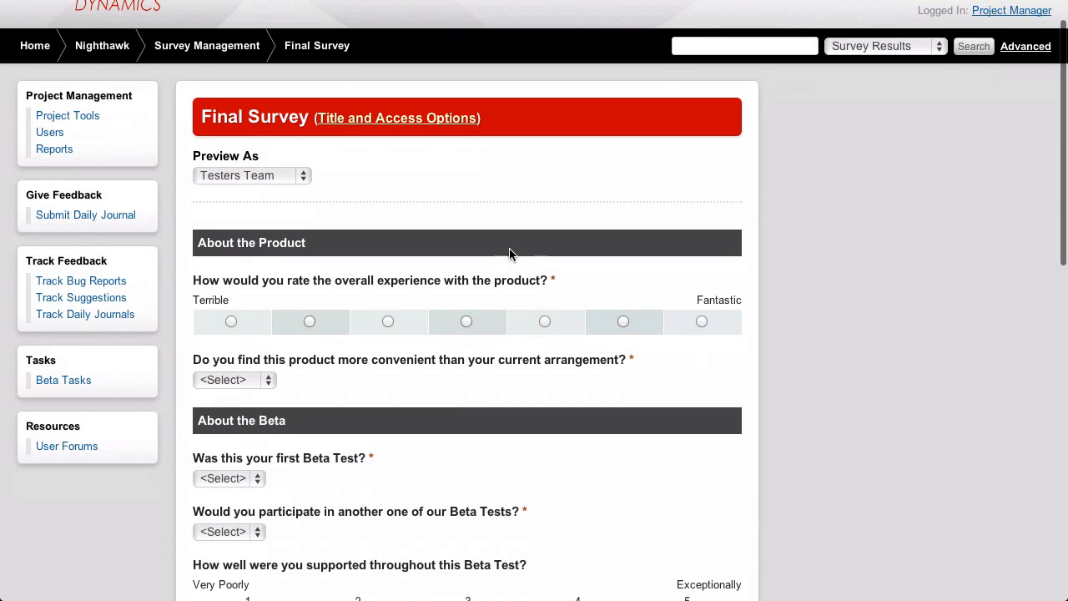
scroll(511, 254, "down", 3)
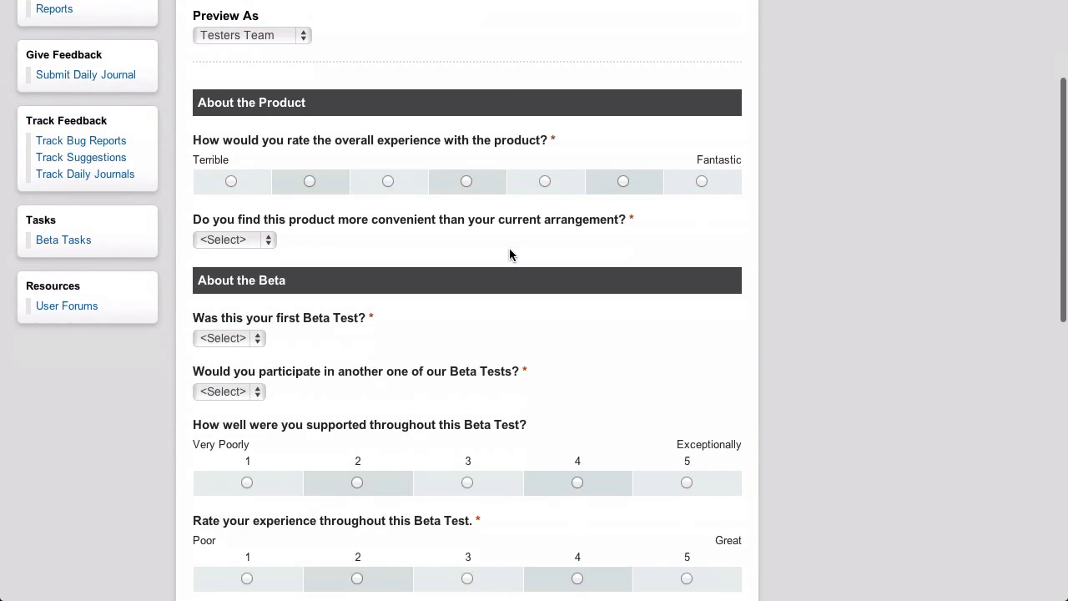
scroll(511, 254, "down", 10)
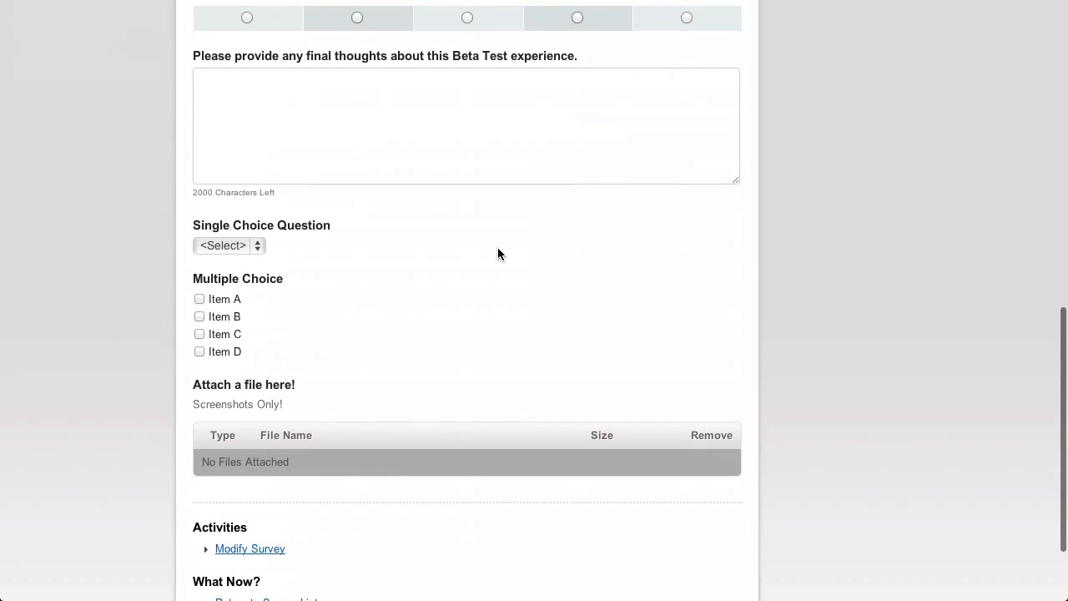
left_click(240, 246)
left_click(318, 311)
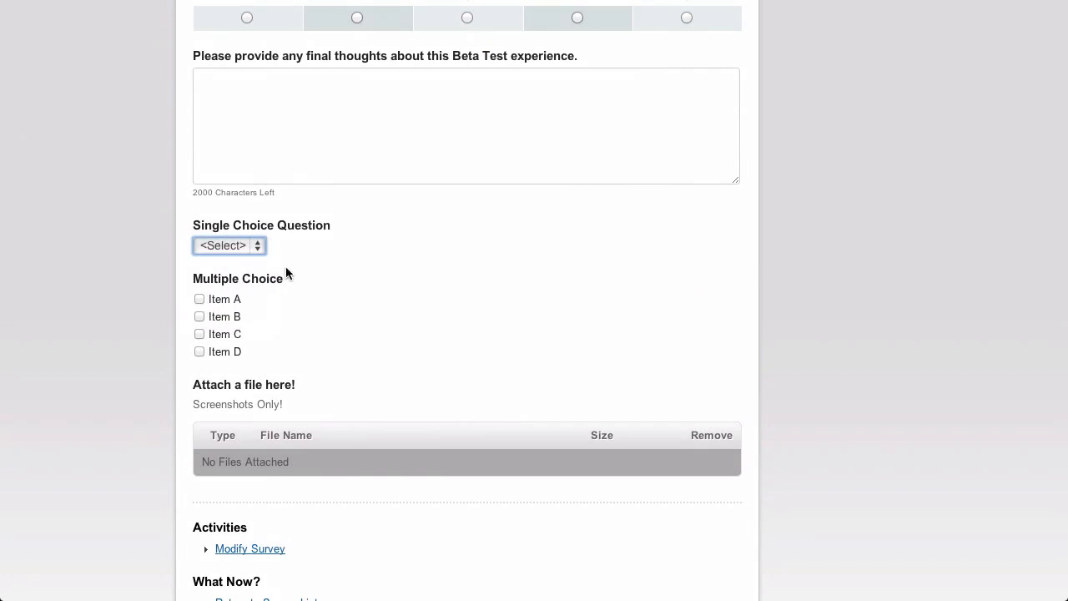
left_click(275, 320)
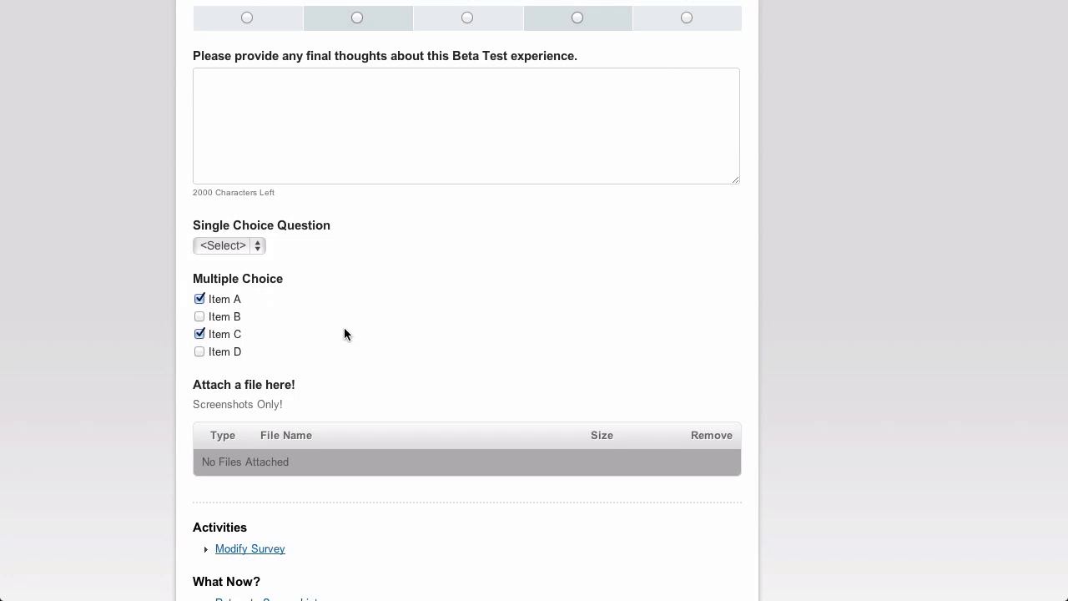
scroll(345, 329, "down", 2)
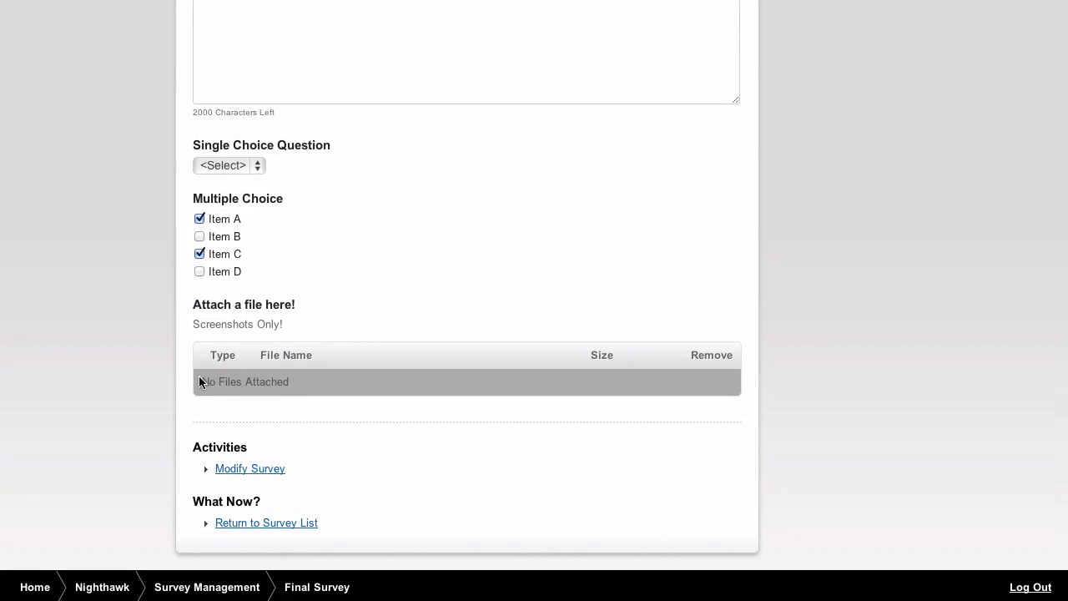